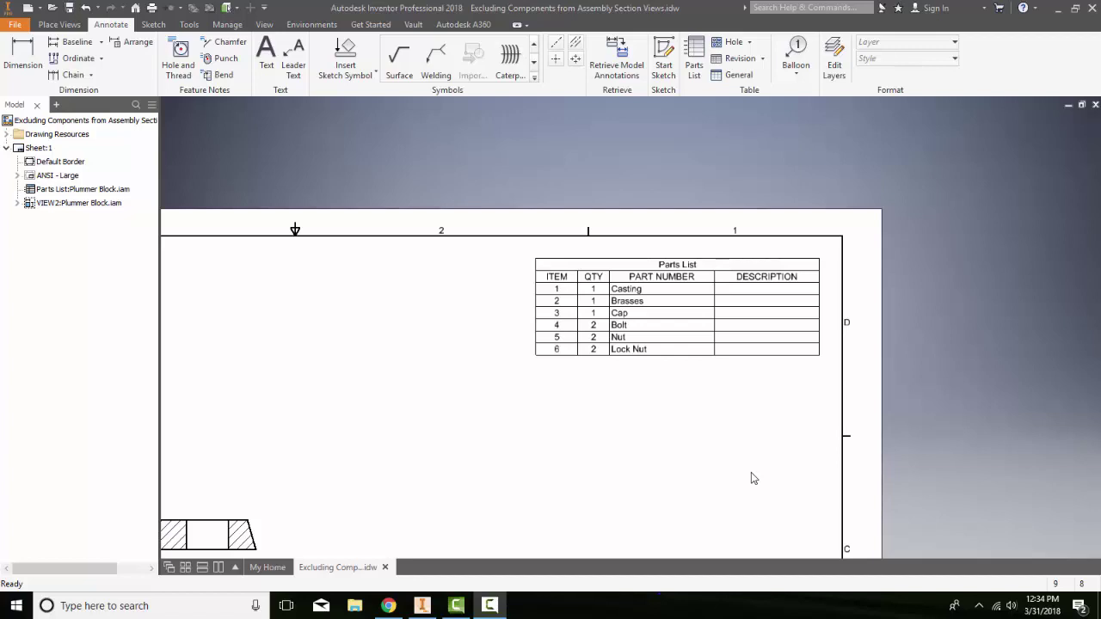
# Select the Parts List table on the sheet and open it in the Parts List editor
pyautogui.click(781, 353)
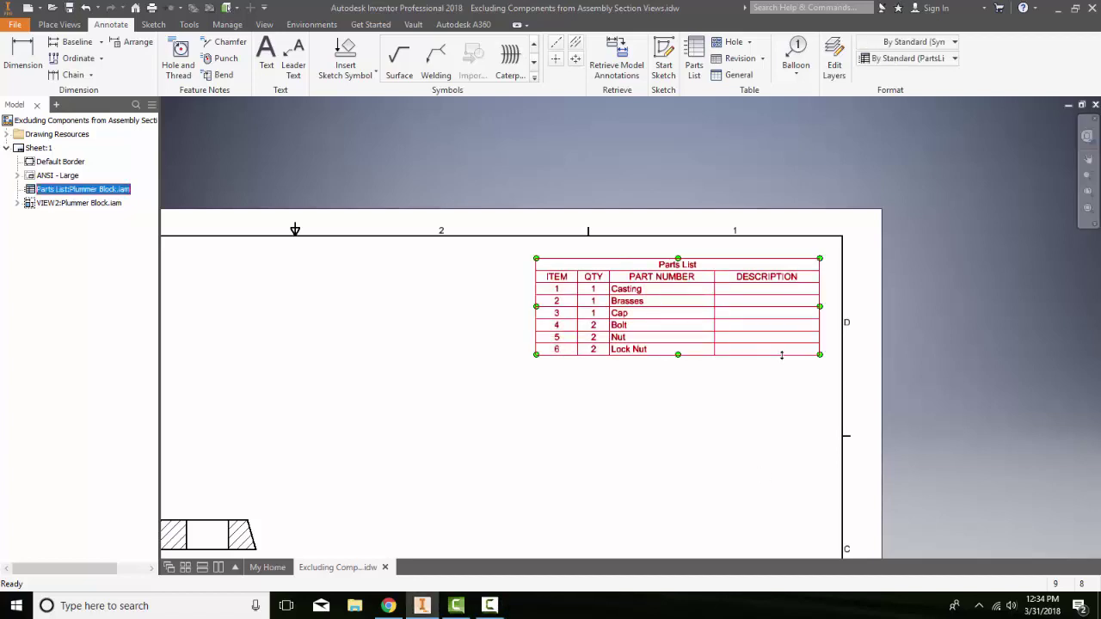
pyautogui.rightClick(783, 355)
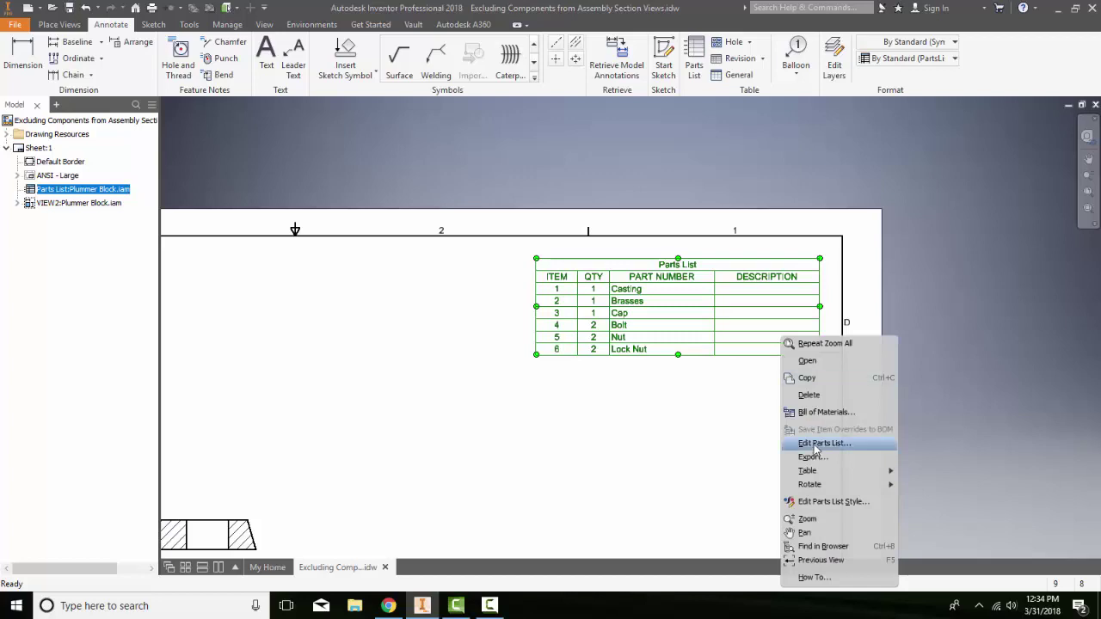
pyautogui.click(739, 429)
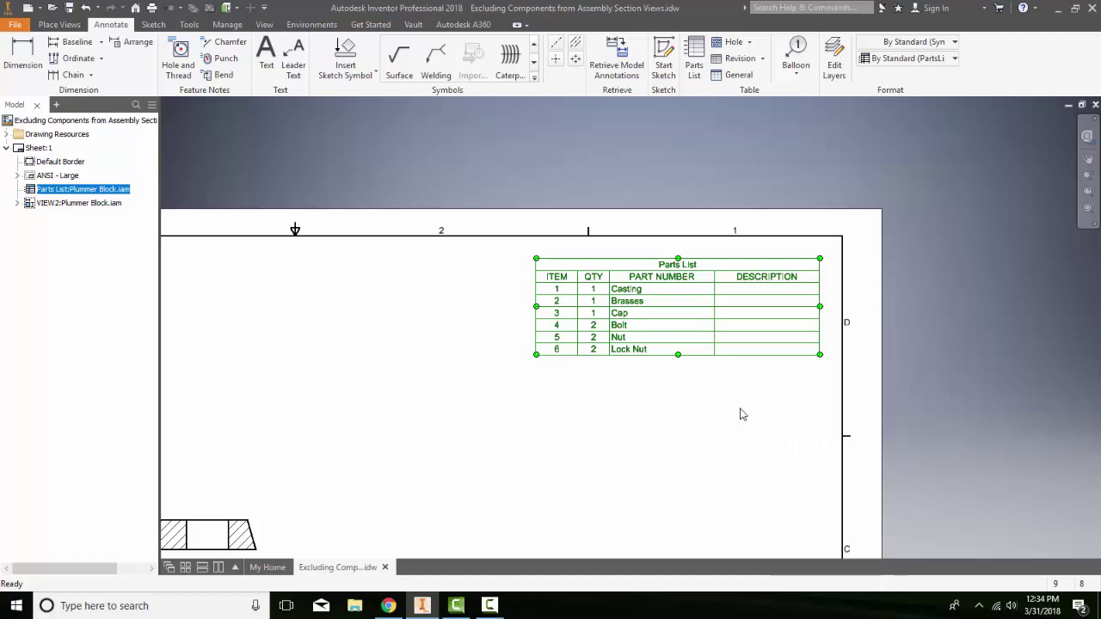
pyautogui.doubleClick(794, 354)
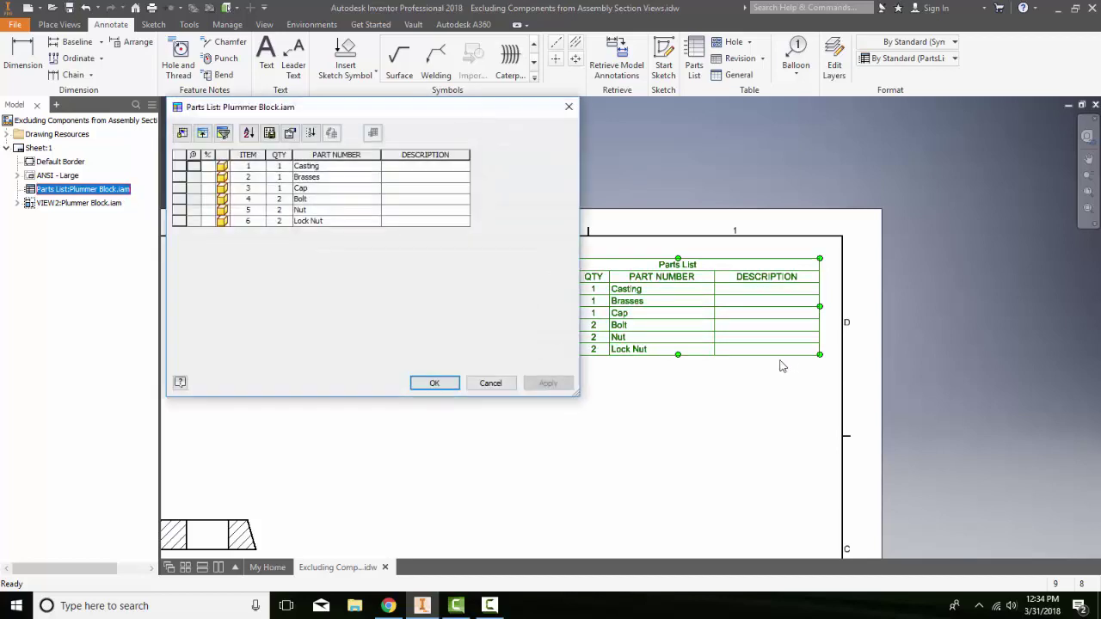
# In Column Chooser, add MATERIAL, VENDOR and STOCK NUMBER from Available Properties
pyautogui.click(182, 134)
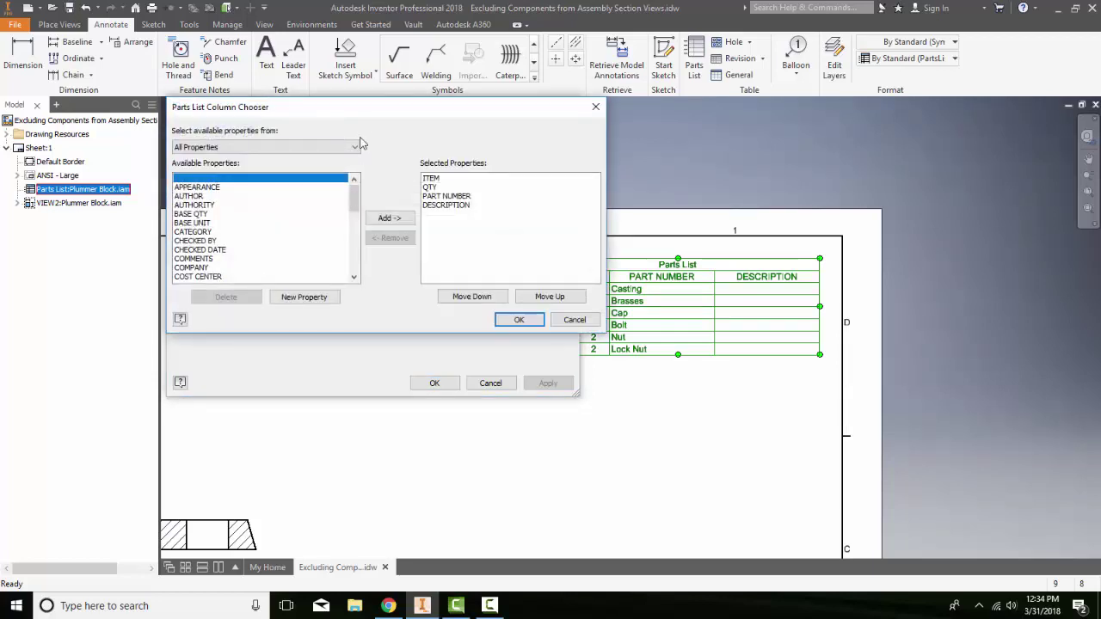
pyautogui.moveTo(370, 115); pyautogui.dragTo(602, 272)
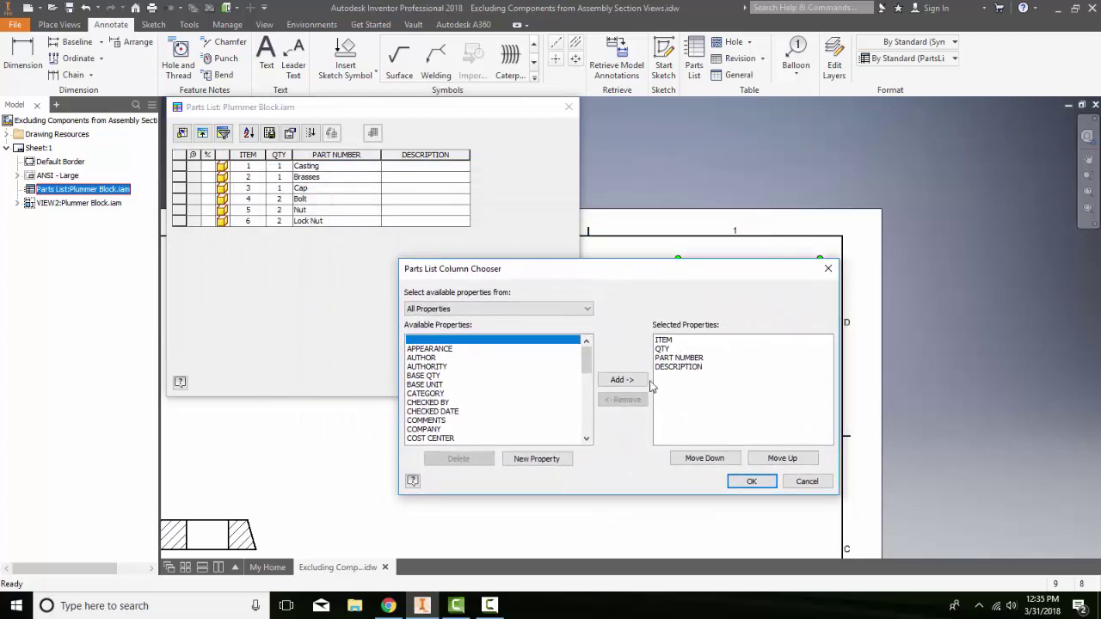
pyautogui.moveTo(586, 365); pyautogui.dragTo(586, 400)
pyautogui.click(416, 421)
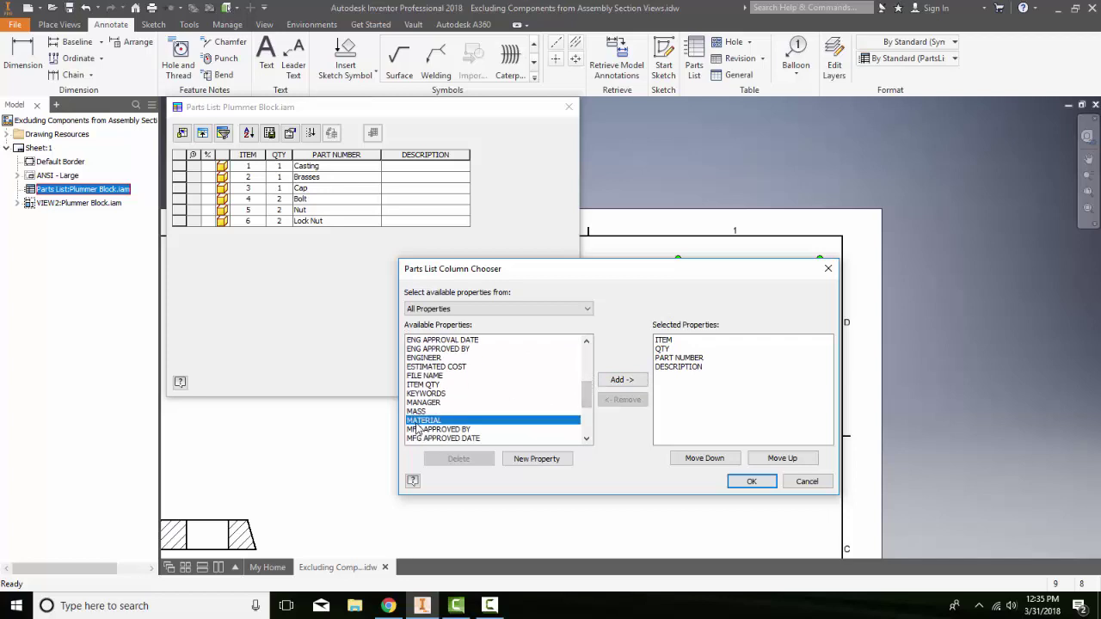
pyautogui.click(612, 381)
pyautogui.moveTo(588, 403); pyautogui.dragTo(590, 426)
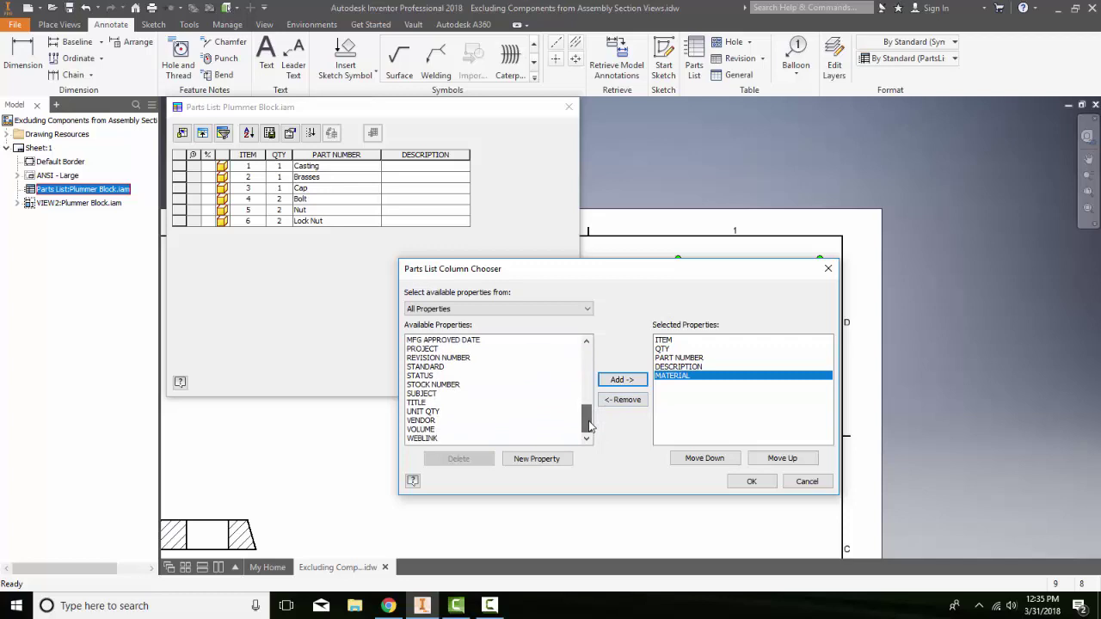
pyautogui.click(435, 420)
pyautogui.click(622, 380)
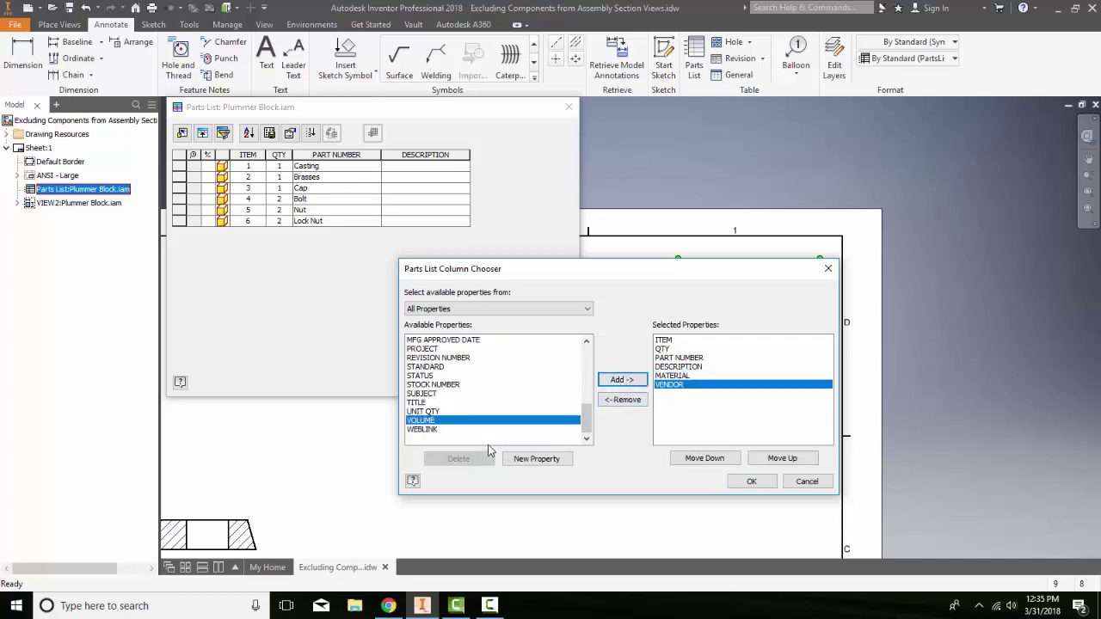
pyautogui.click(437, 387)
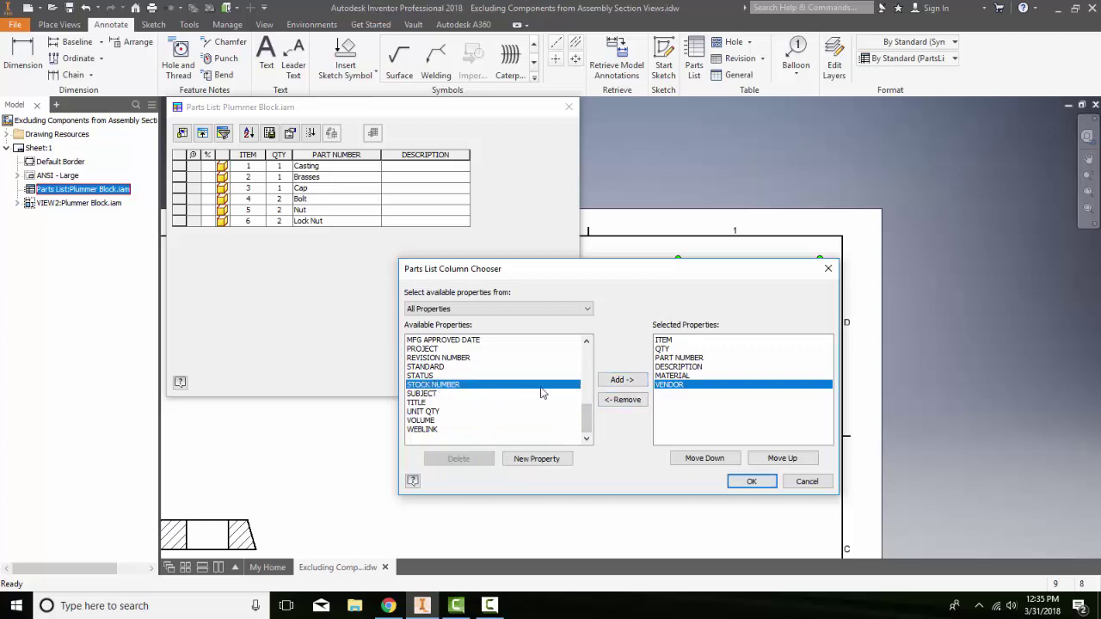
pyautogui.click(608, 383)
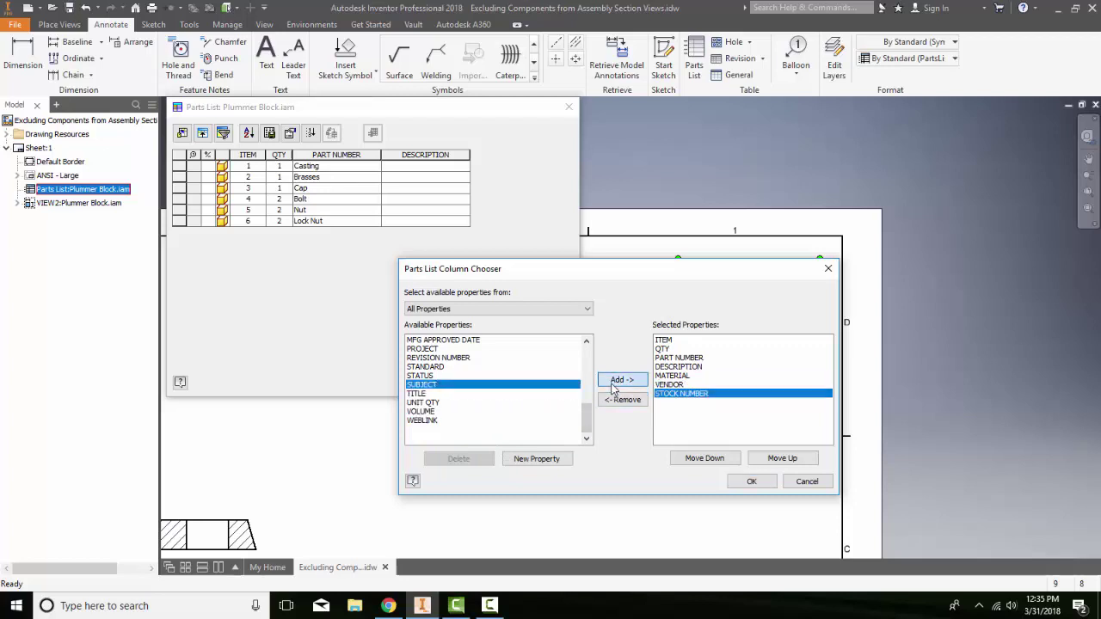
# Move MATERIAL down twice so it is the last chosen column
pyautogui.click(680, 376)
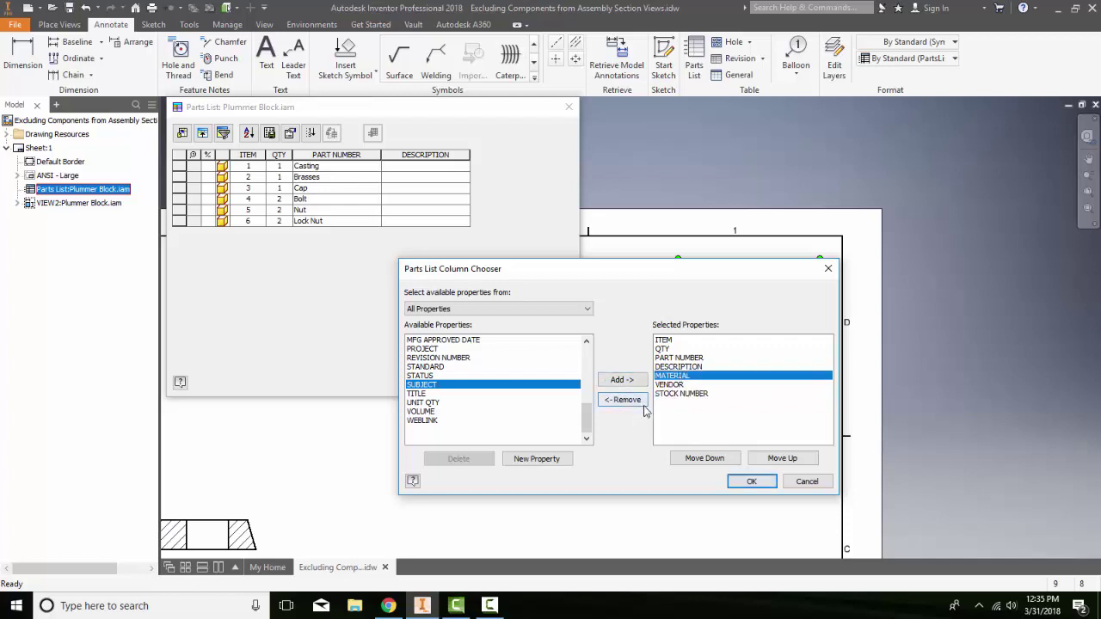
pyautogui.click(715, 461)
pyautogui.click(716, 461)
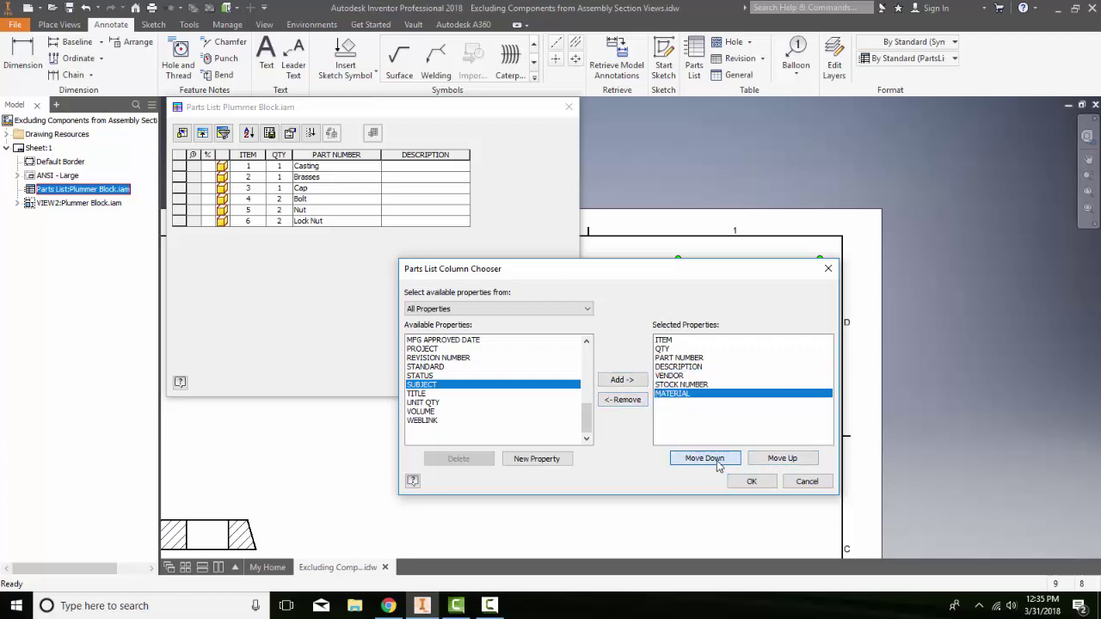
# Apply the new columns, widen the editor, and review Group Settings' First Key options before cancelling
pyautogui.click(755, 483)
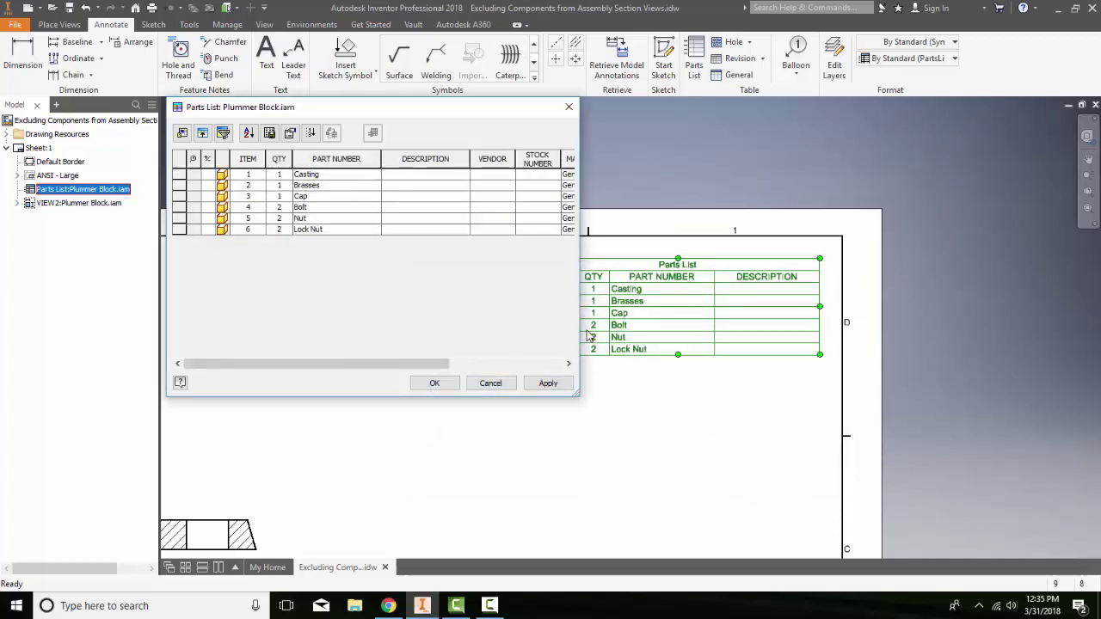
pyautogui.moveTo(581, 327); pyautogui.dragTo(758, 340)
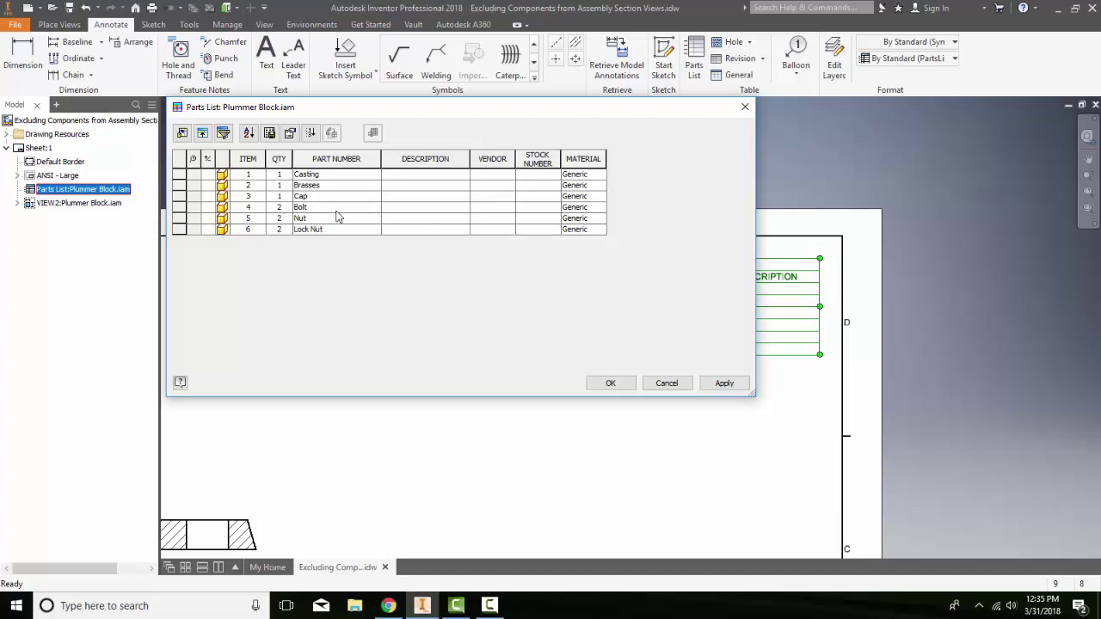
pyautogui.click(202, 134)
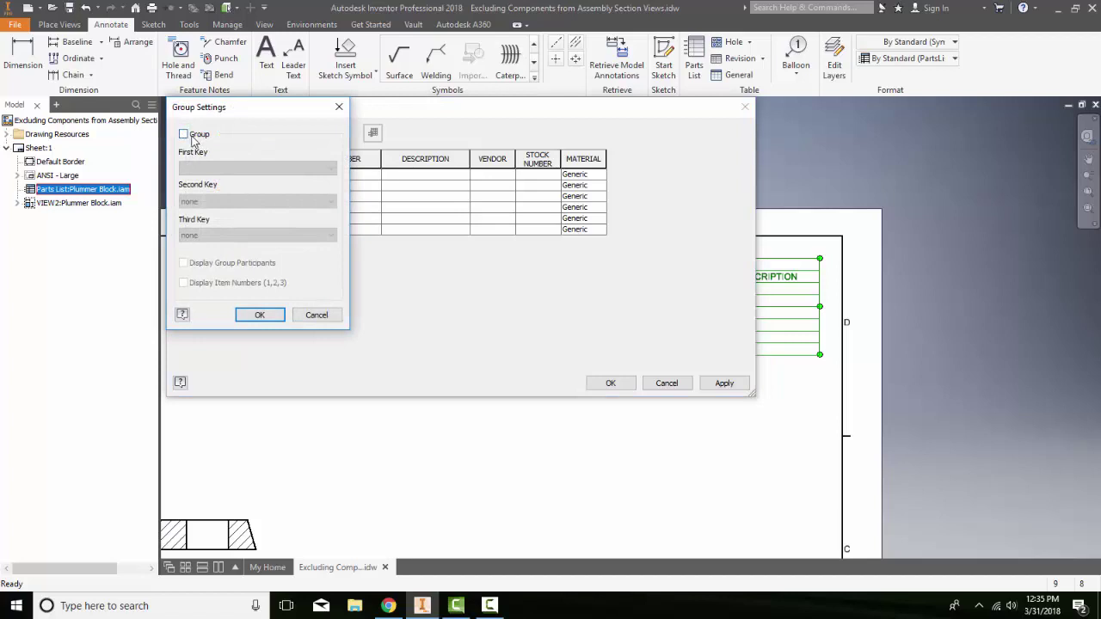
pyautogui.click(183, 135)
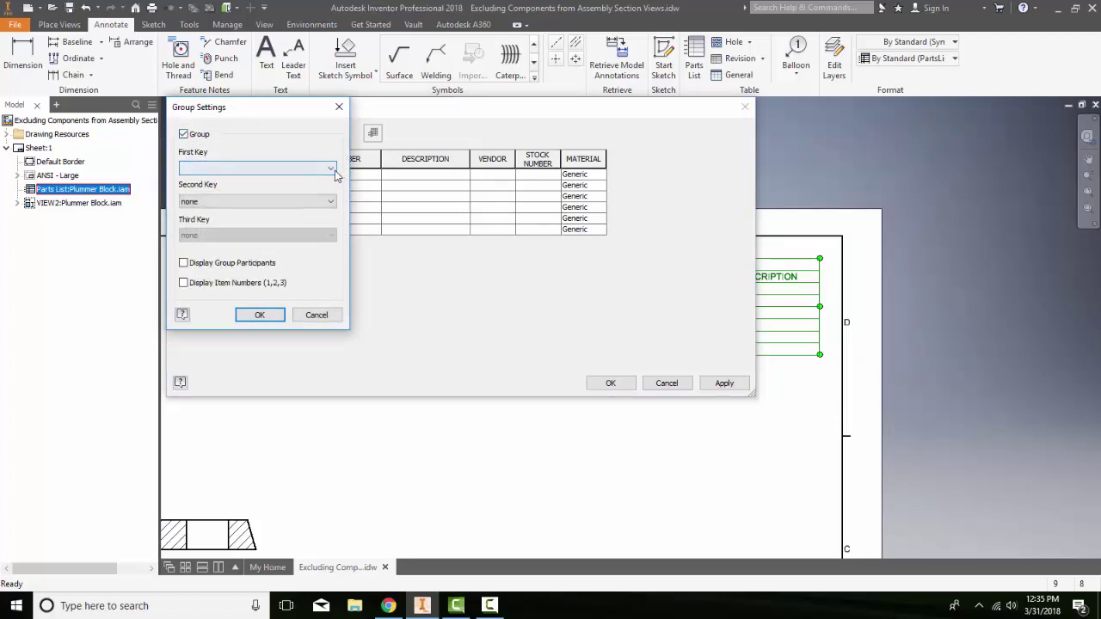
pyautogui.click(332, 169)
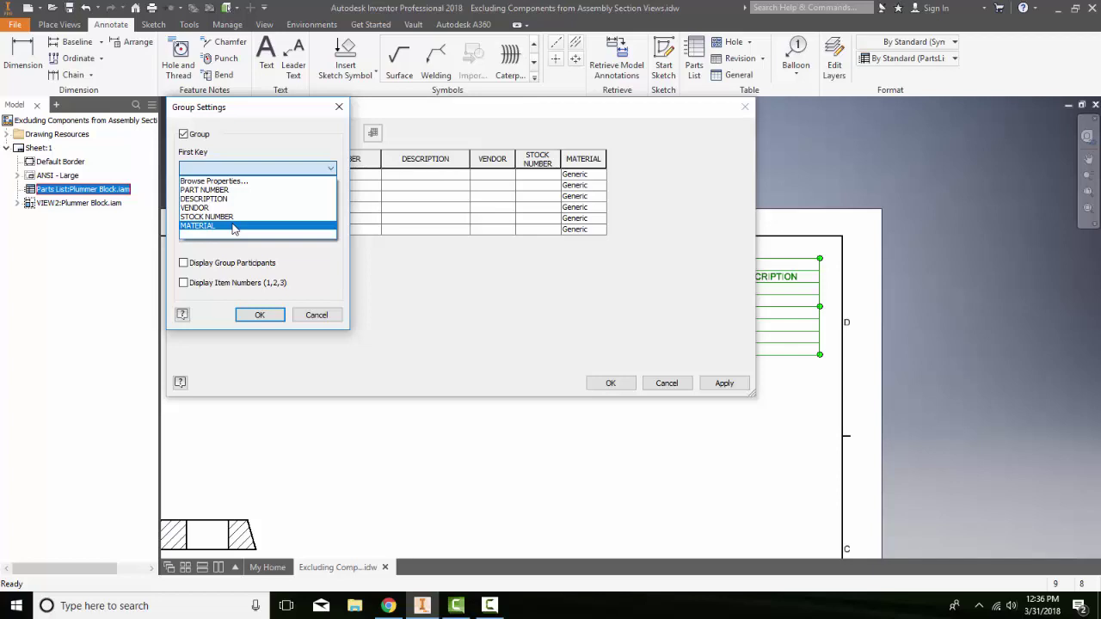
pyautogui.click(318, 315)
pyautogui.click(314, 315)
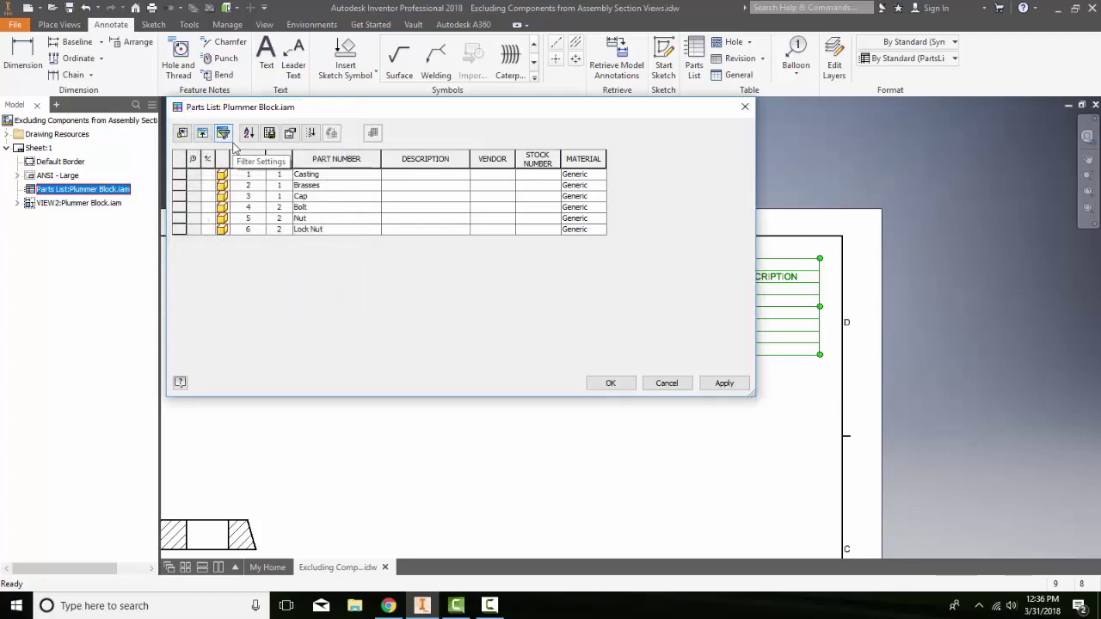
pyautogui.click(224, 134)
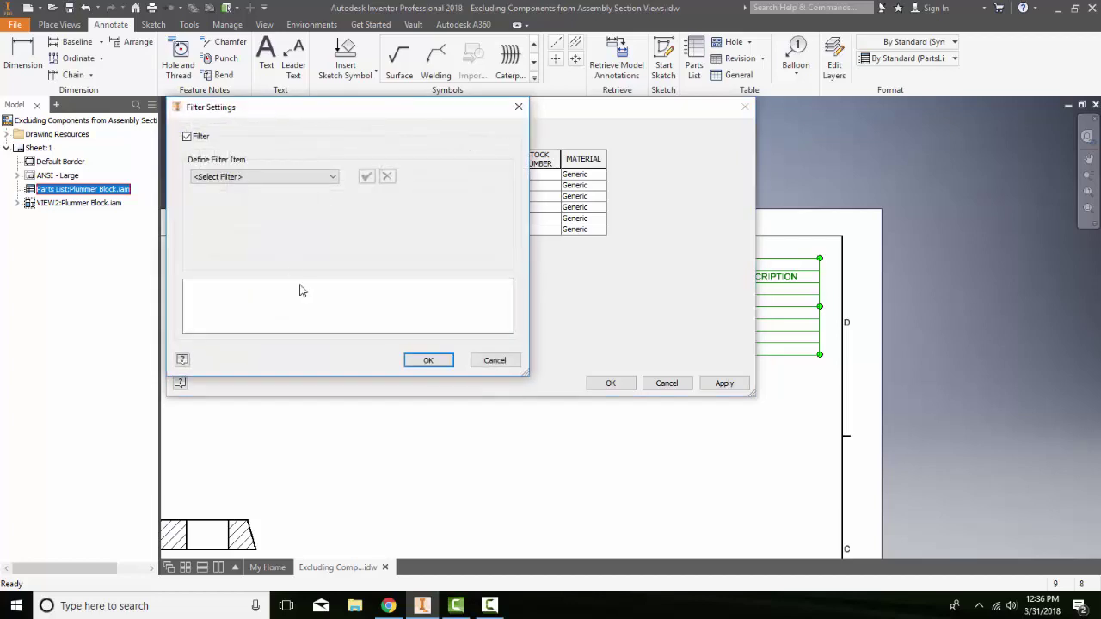
pyautogui.click(334, 176)
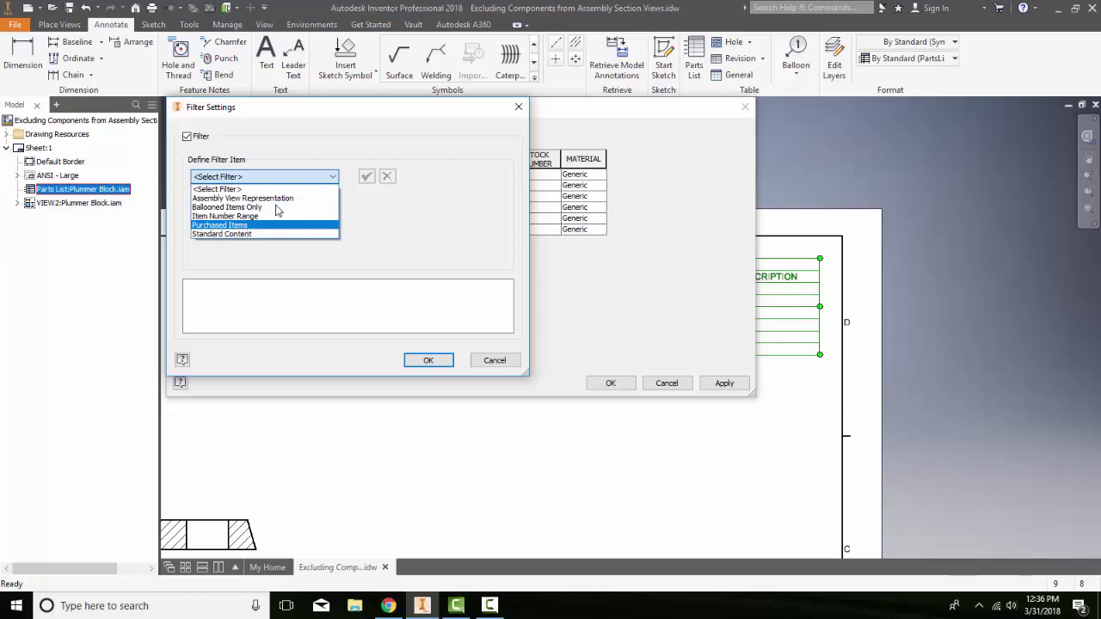
pyautogui.click(502, 362)
pyautogui.click(493, 362)
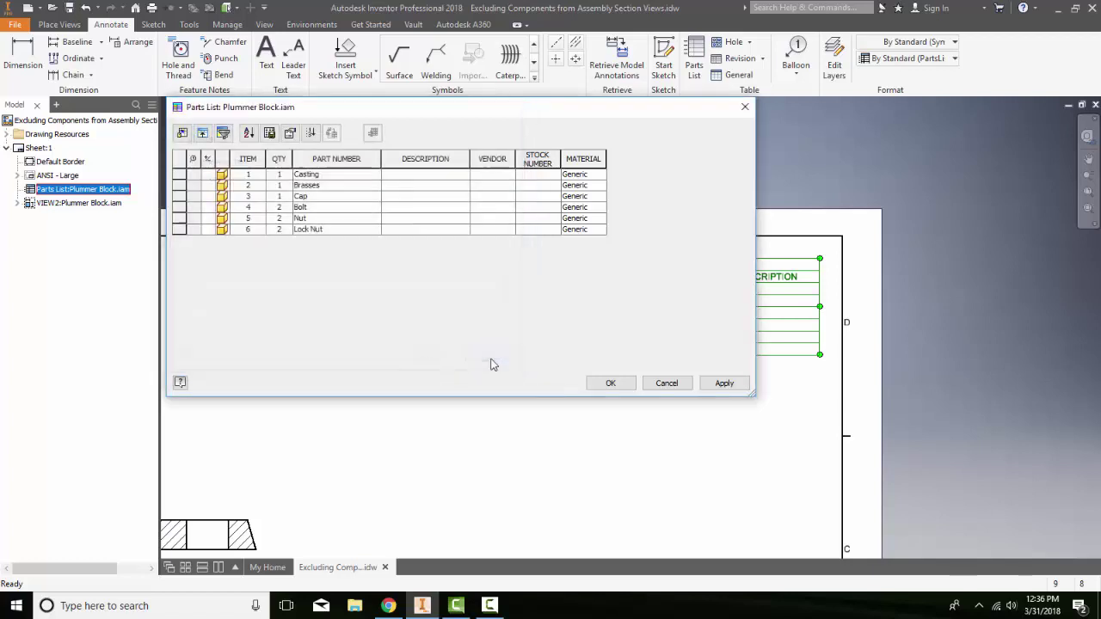
pyautogui.click(248, 134)
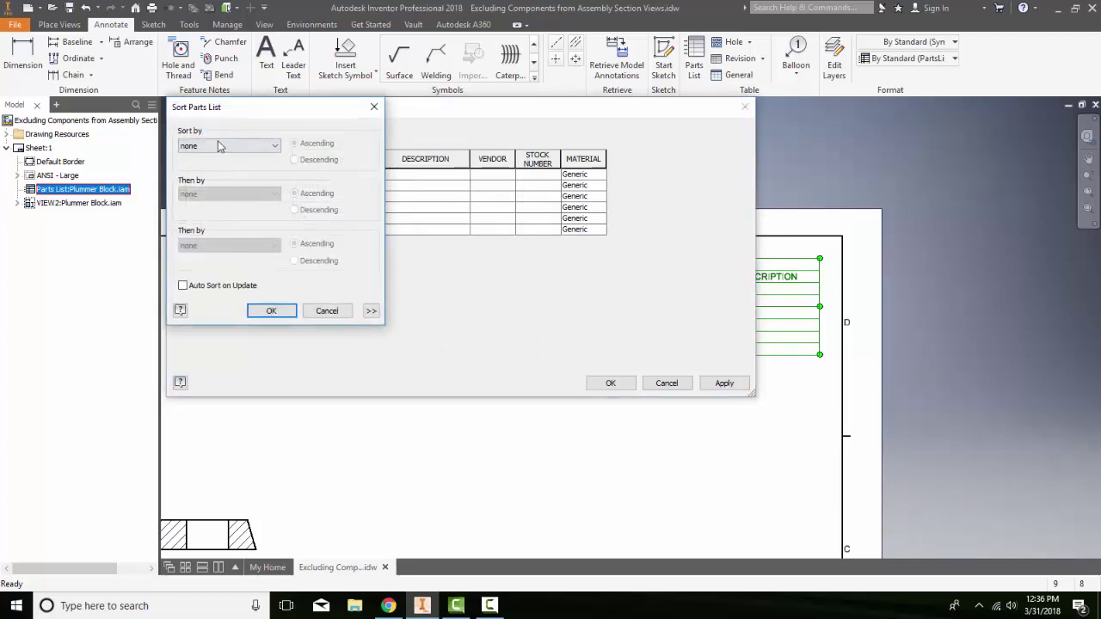
pyautogui.click(219, 148)
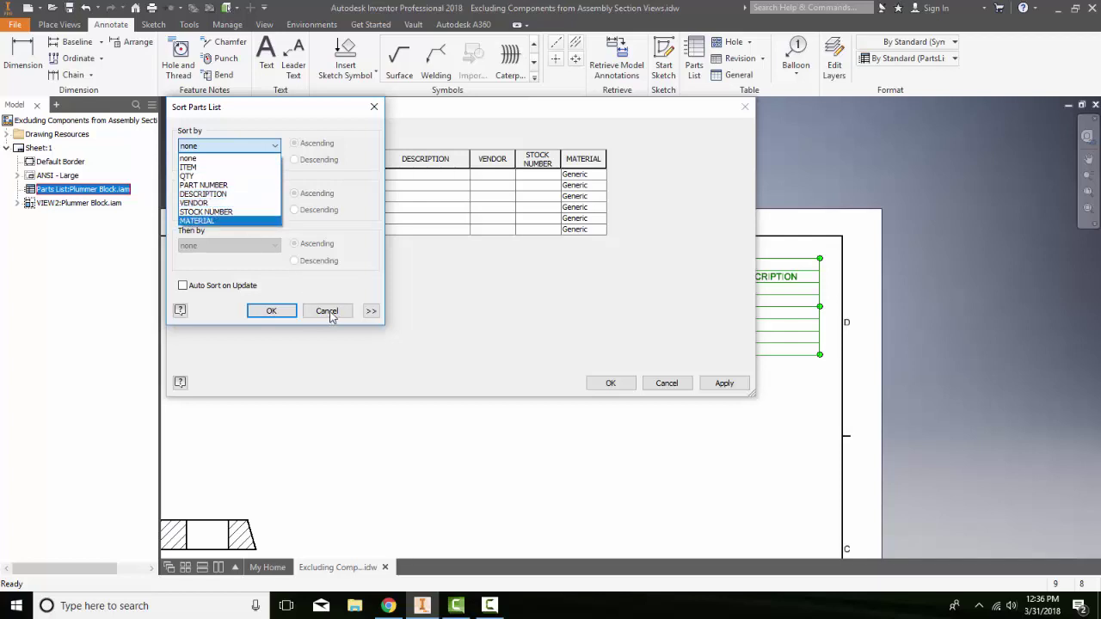
pyautogui.click(290, 281)
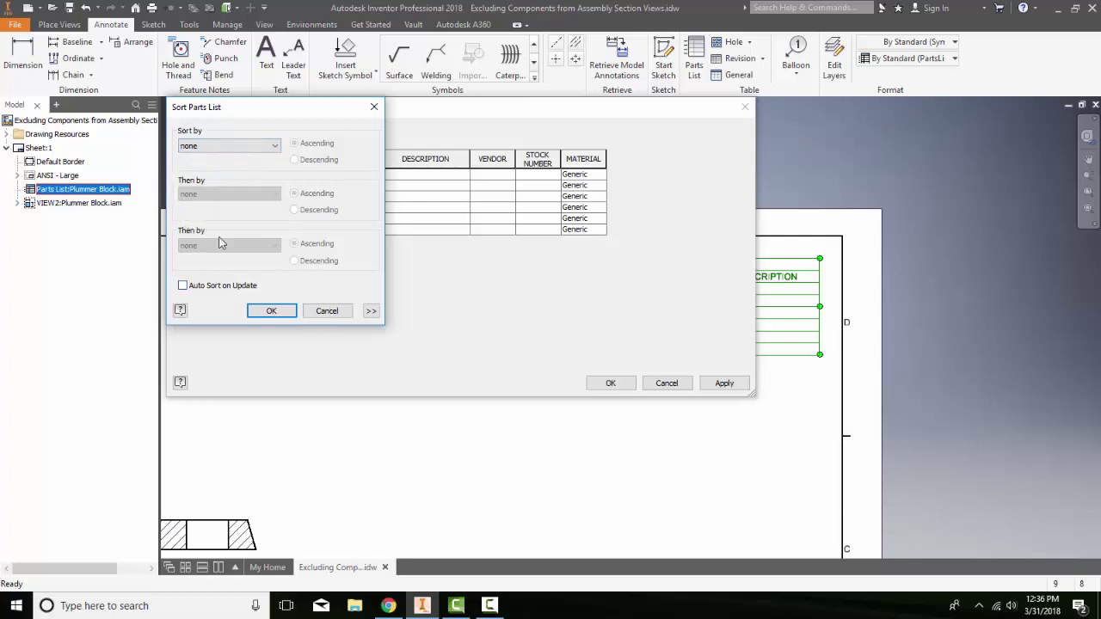
pyautogui.click(328, 311)
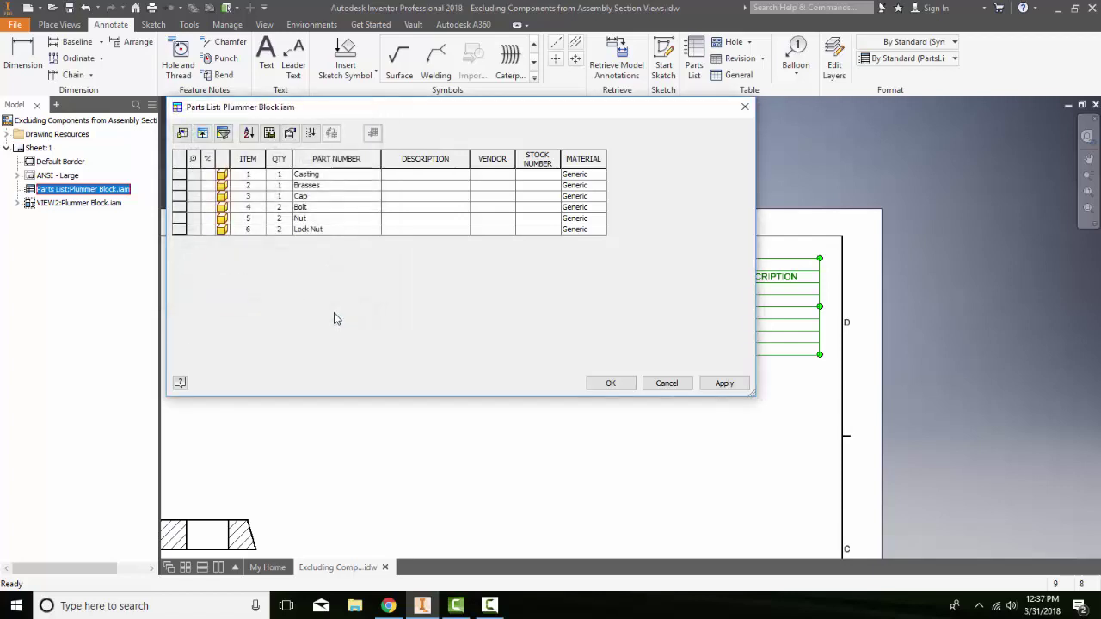
# Start a parts list export, leave the type as Excel Workbook, and cancel it
pyautogui.click(270, 133)
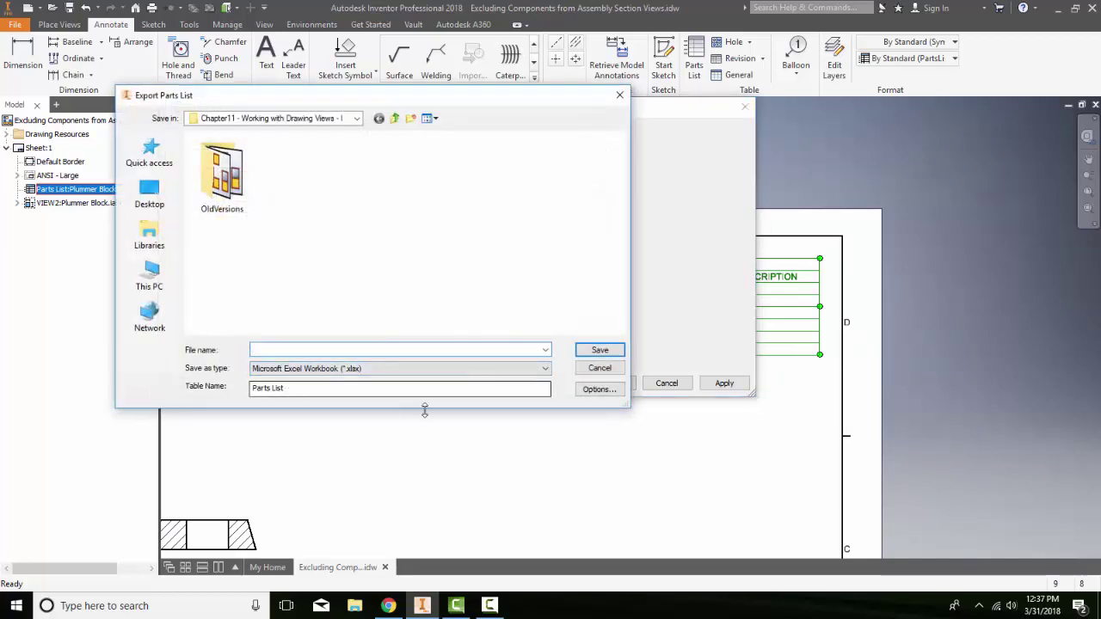
pyautogui.click(545, 369)
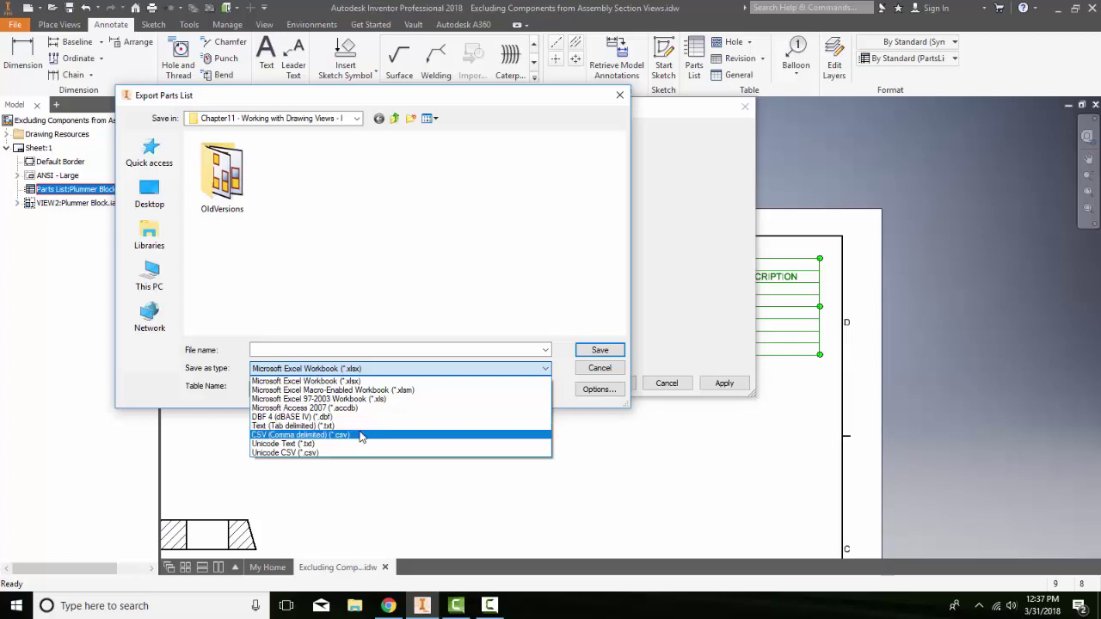
pyautogui.click(440, 249)
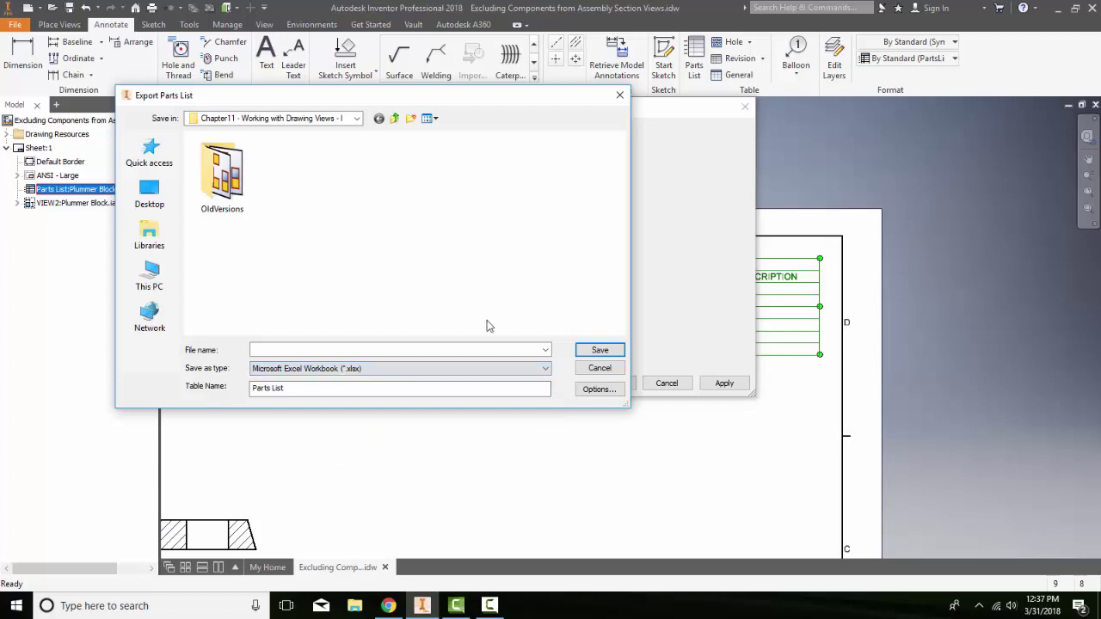
pyautogui.click(602, 370)
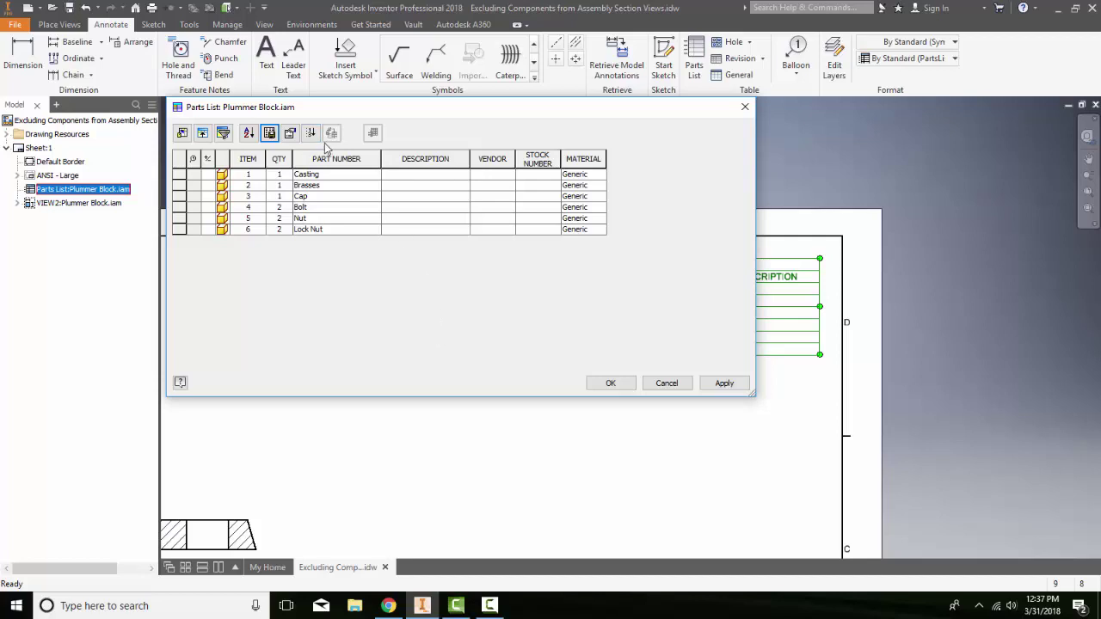
# Open Table Layout and check the Title, Column Header and Data styles, leaving them at DEFAULT-ANSIByLayer
pyautogui.click(292, 136)
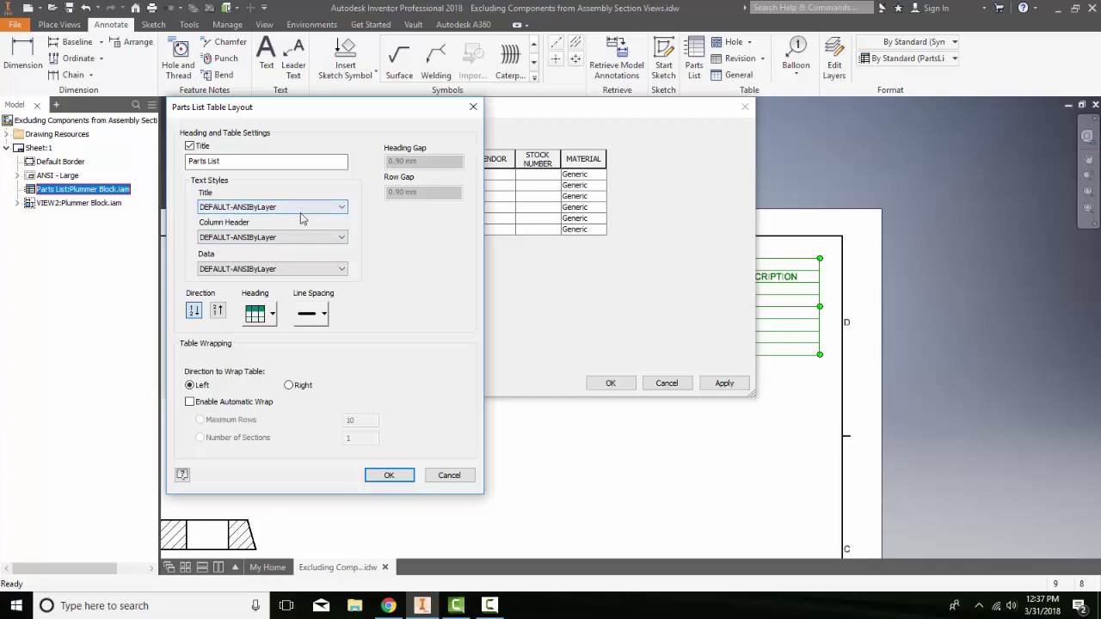
pyautogui.click(343, 213)
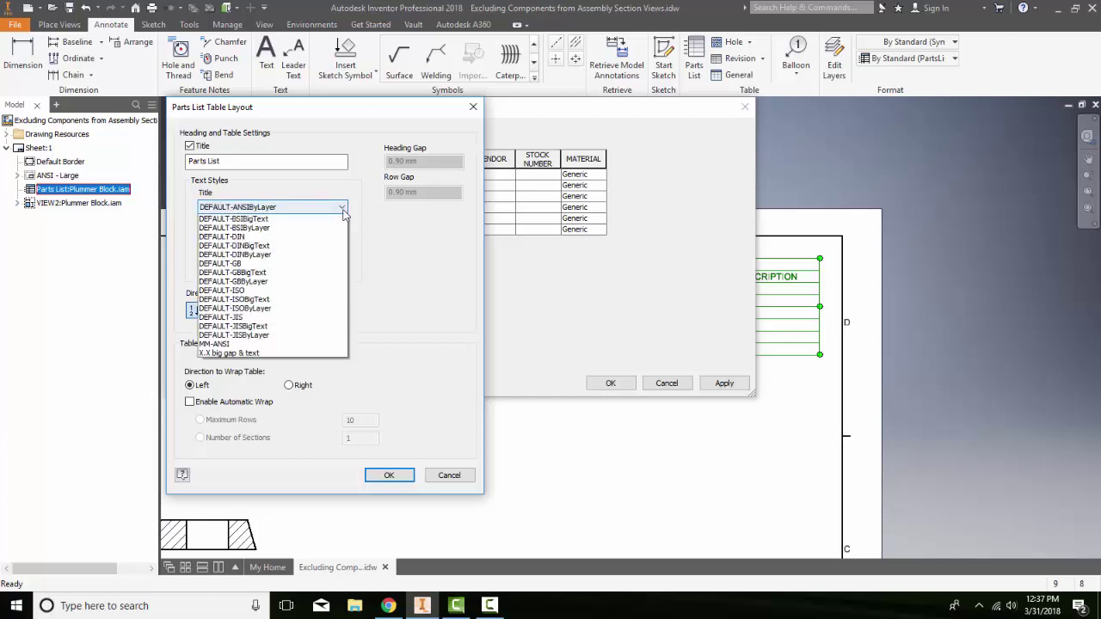
pyautogui.click(369, 233)
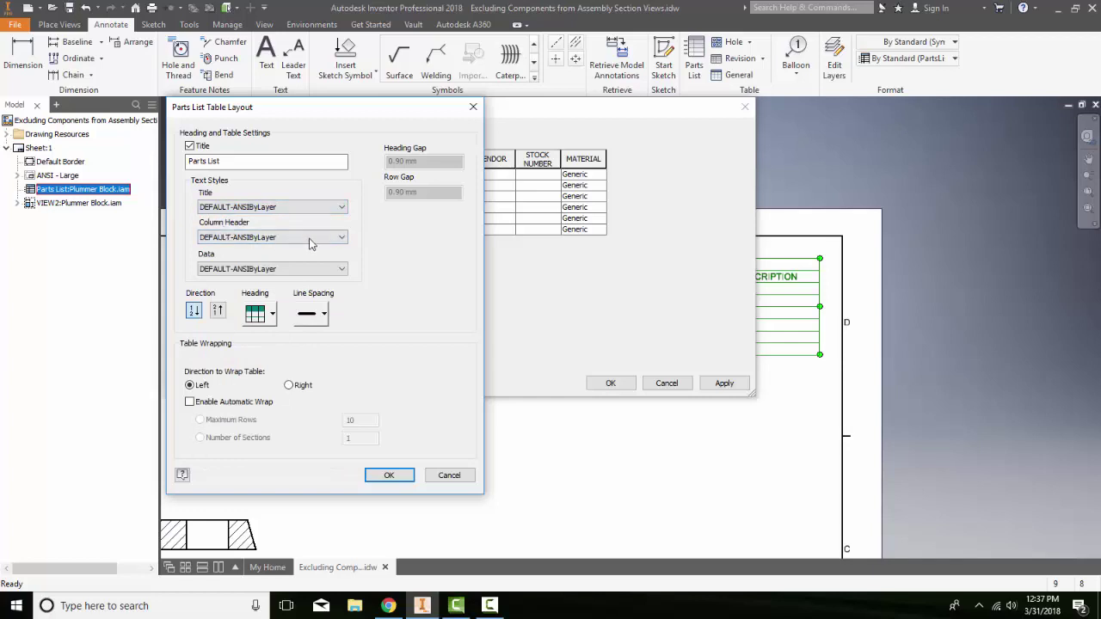
pyautogui.click(342, 239)
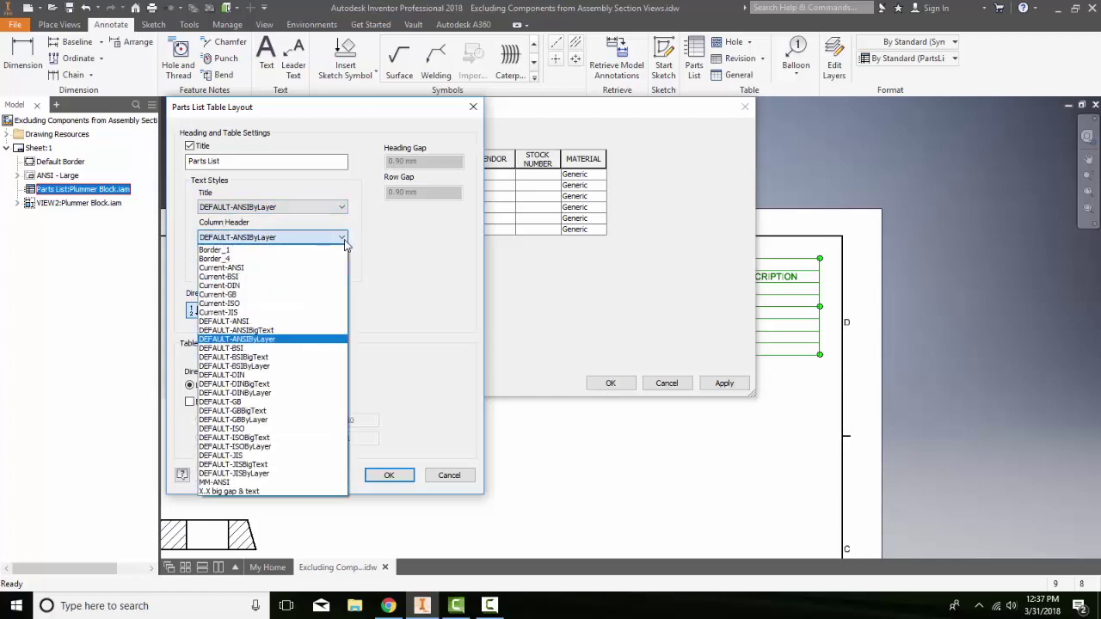
pyautogui.click(411, 265)
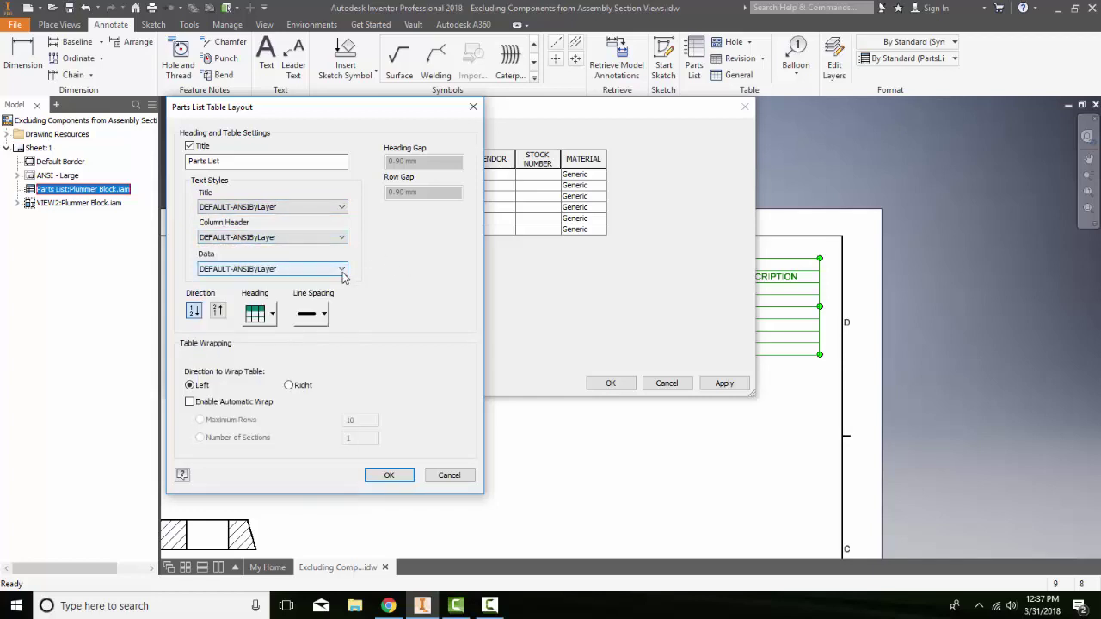
pyautogui.click(342, 270)
pyautogui.click(389, 289)
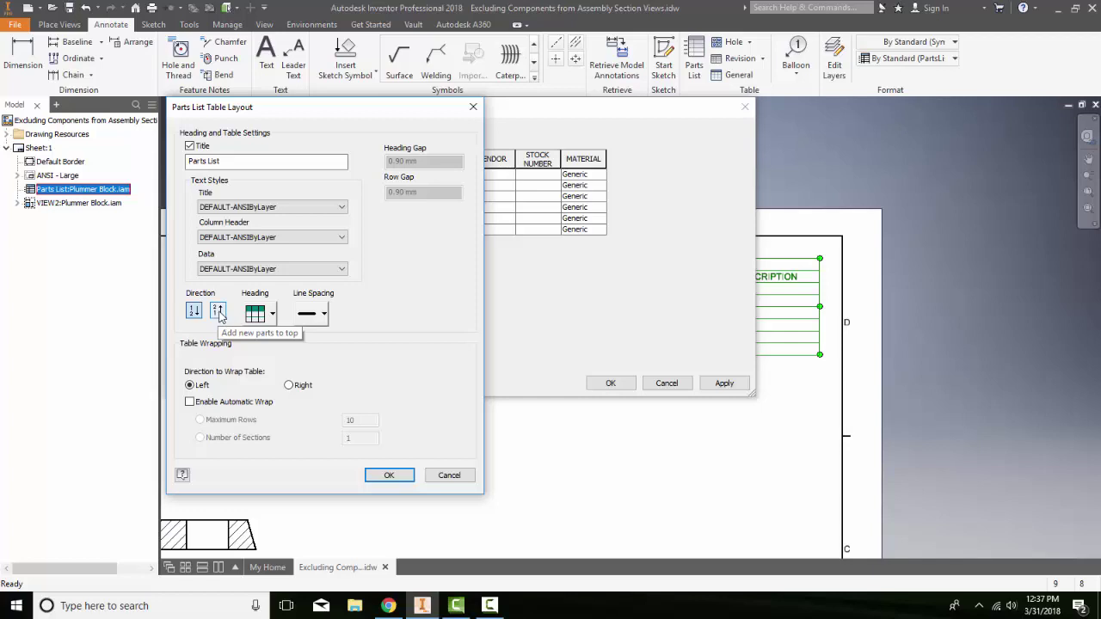
pyautogui.click(272, 314)
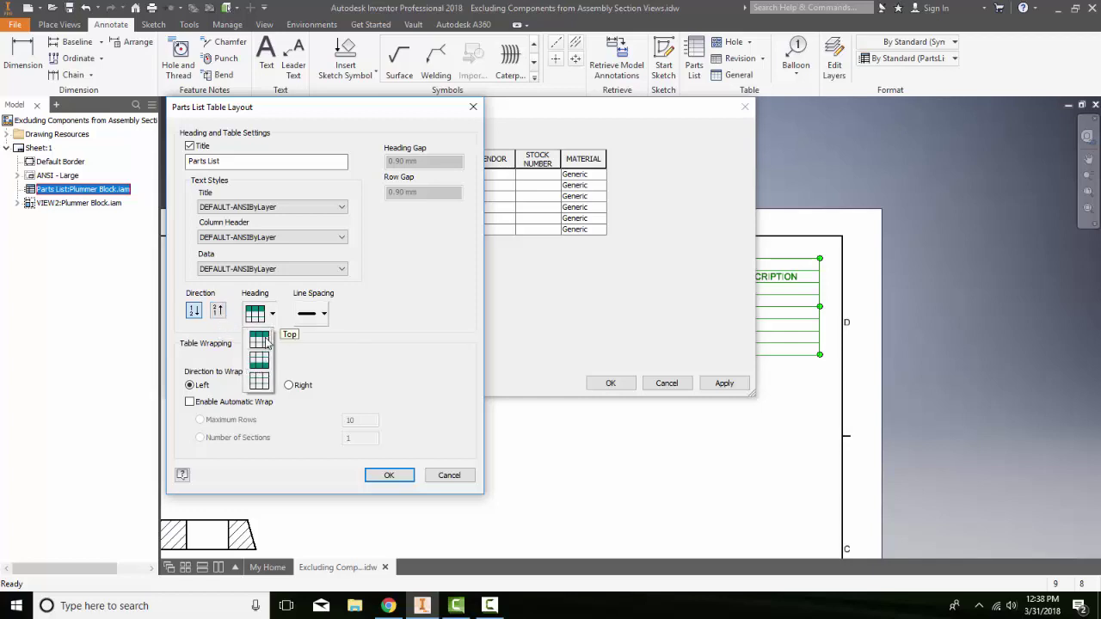
pyautogui.click(389, 334)
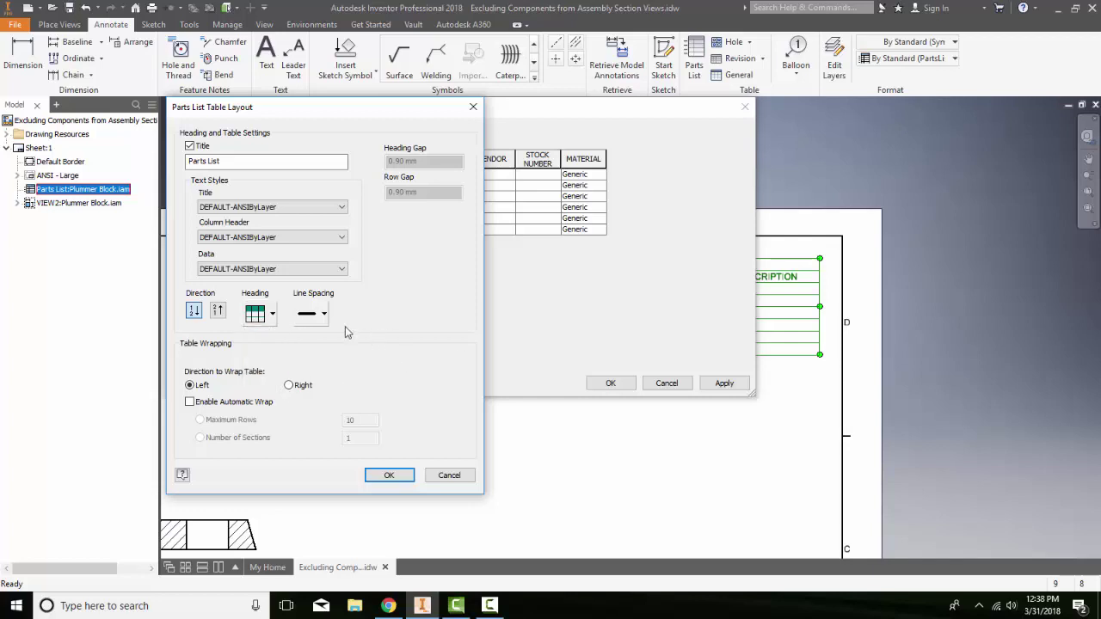
pyautogui.click(325, 315)
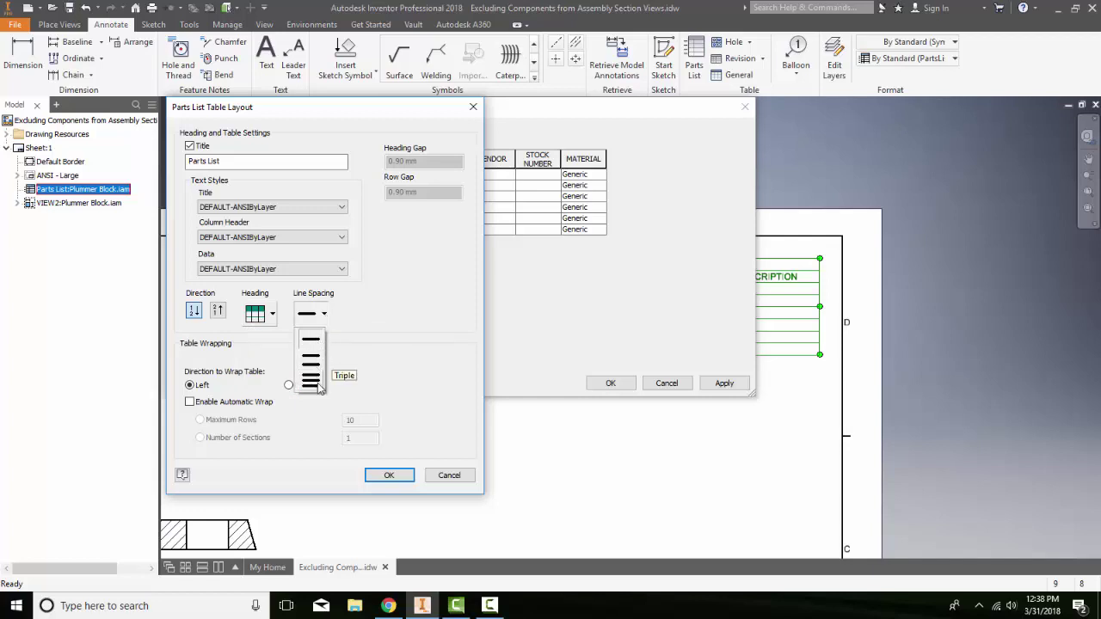
pyautogui.click(309, 452)
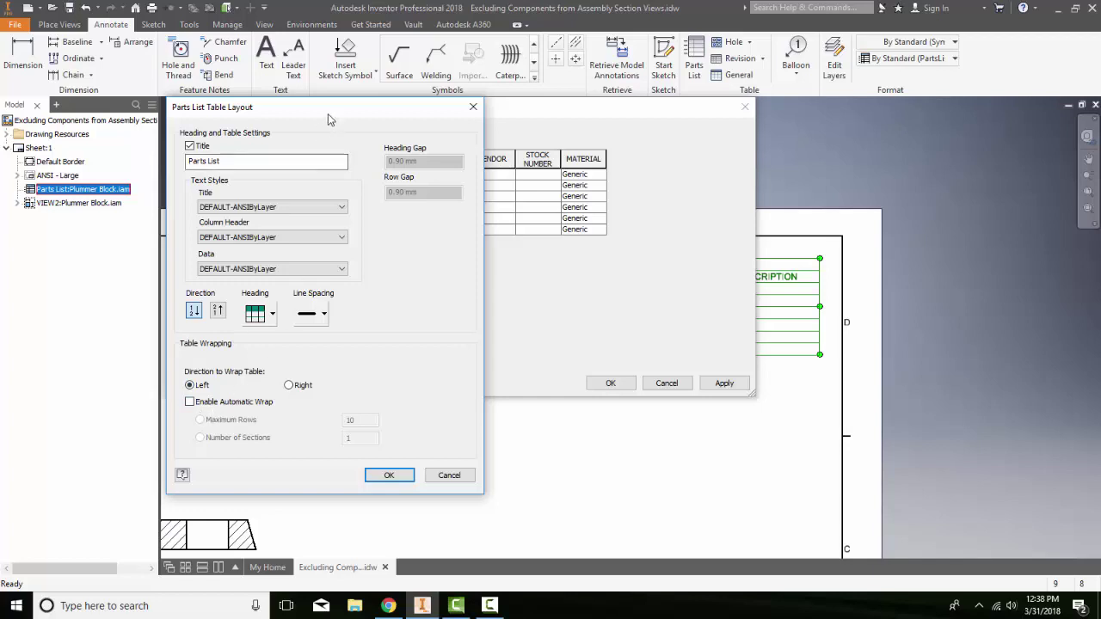
# Move the Table Layout dialog aside to view the table, then cancel it without changes
pyautogui.moveTo(329, 111); pyautogui.dragTo(821, 142)
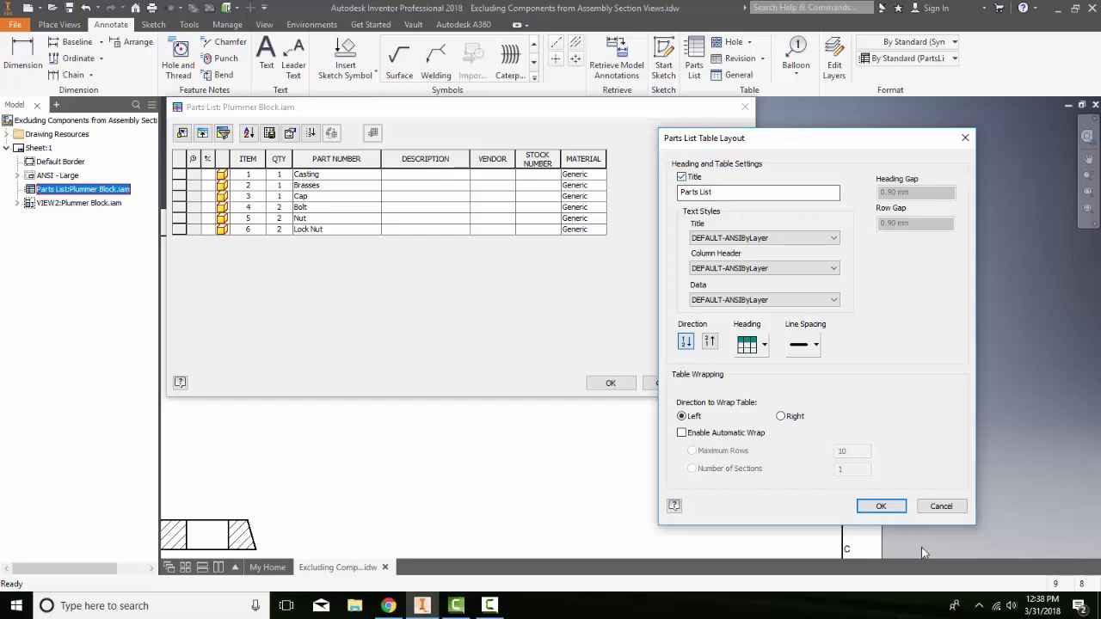
pyautogui.click(942, 507)
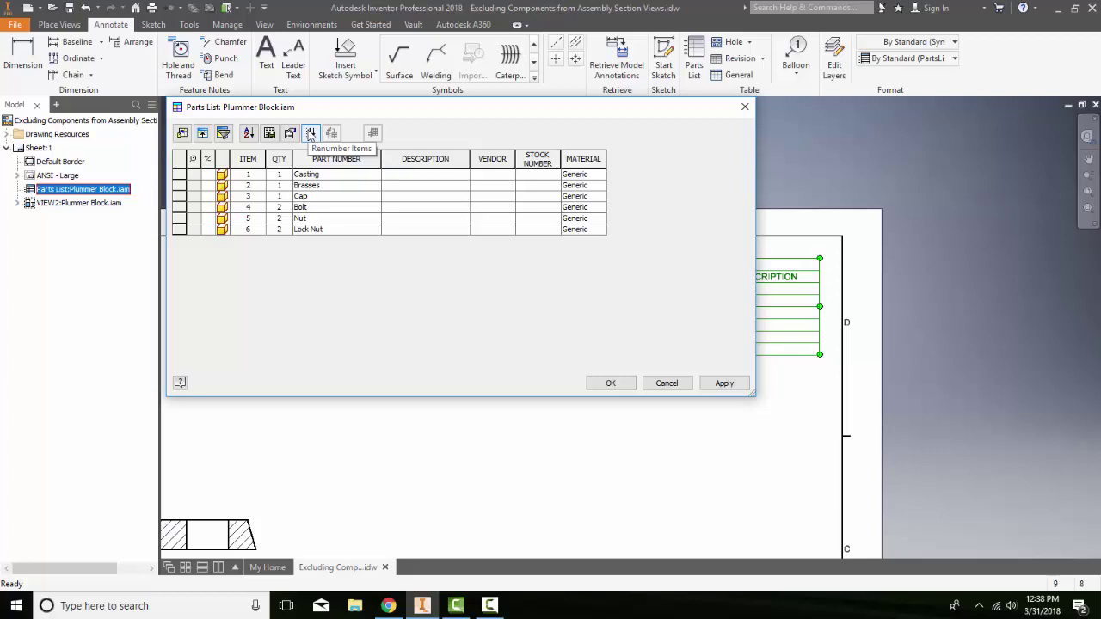
pyautogui.click(311, 135)
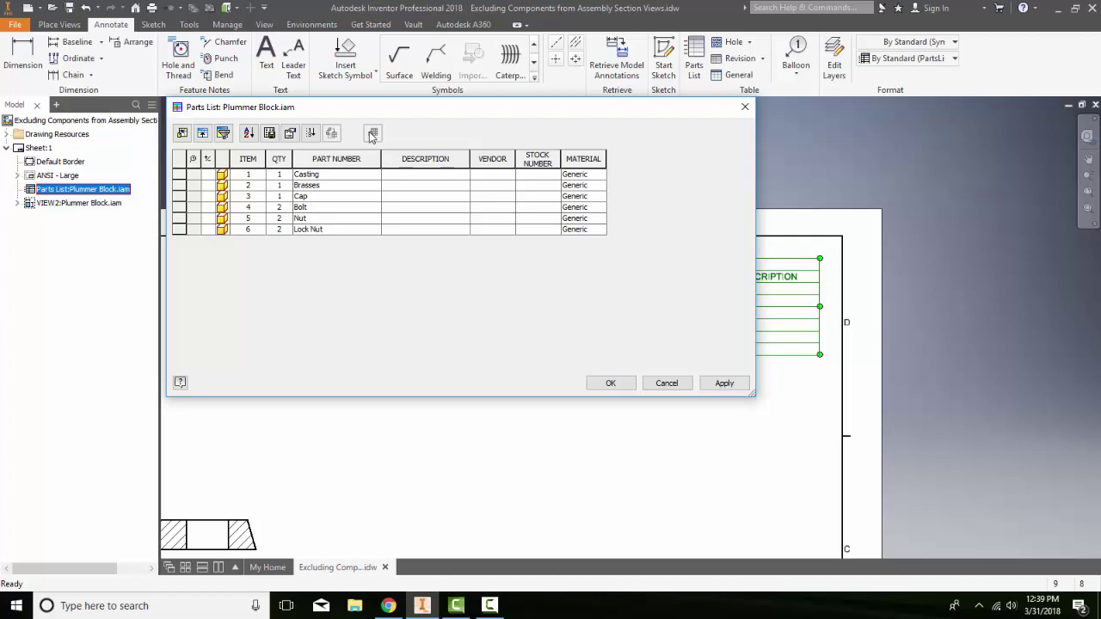
# Keep the PART NUMBER column width at 50.000, then open that column's Format Column settings
pyautogui.click(327, 160)
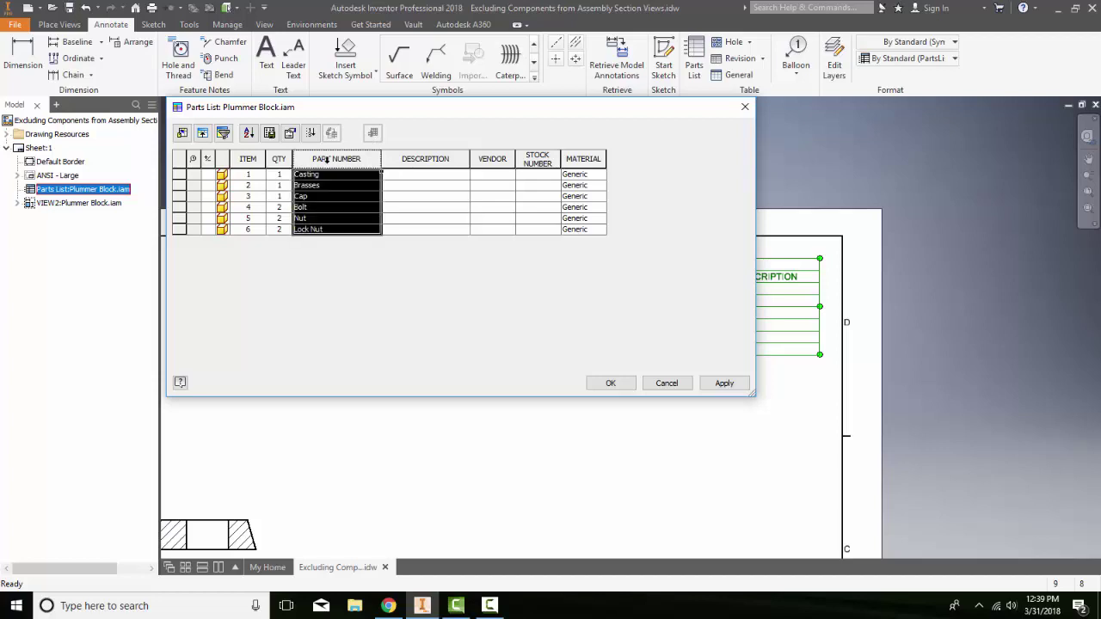
pyautogui.rightClick(328, 161)
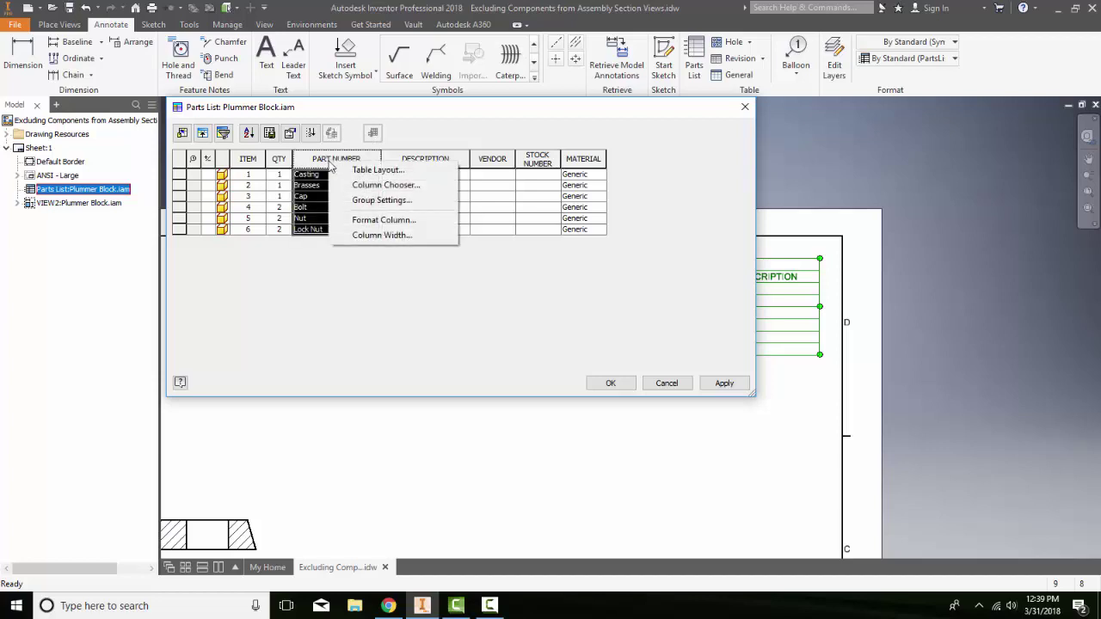
pyautogui.click(380, 235)
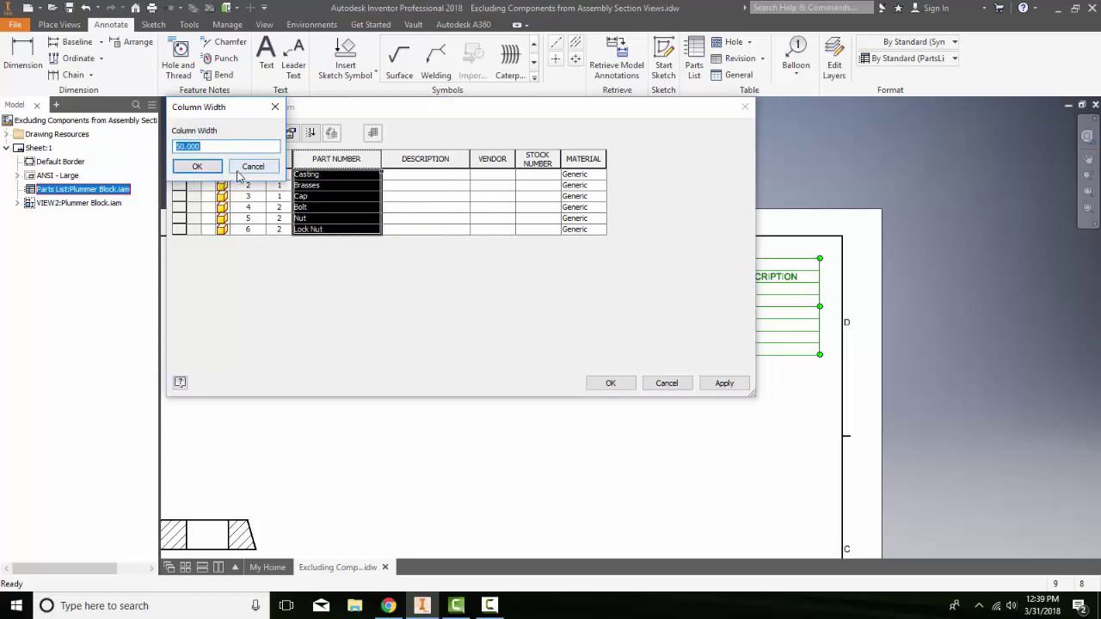
pyautogui.click(197, 166)
pyautogui.rightClick(327, 164)
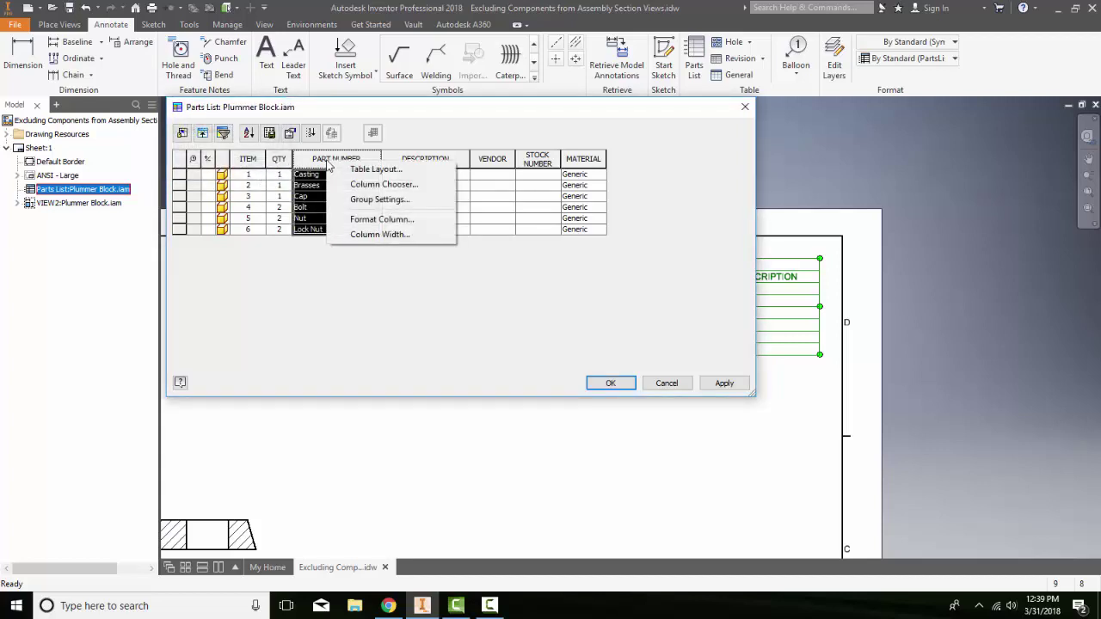
pyautogui.click(378, 219)
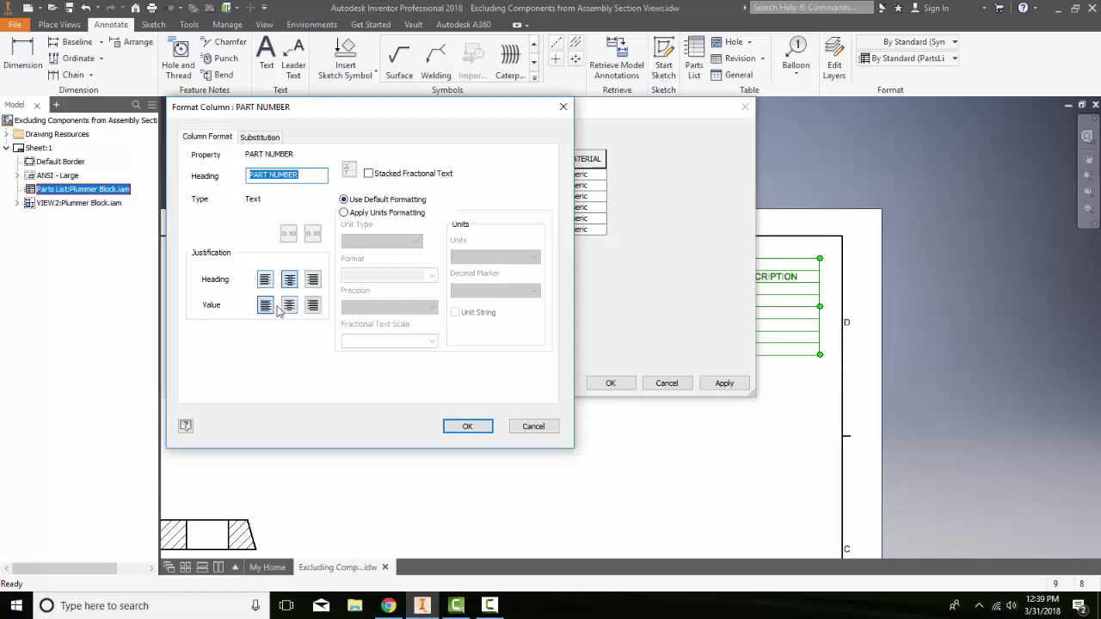
# Cancel Format Column and the parts list editor, then reopen the editor and close it again
pyautogui.click(536, 427)
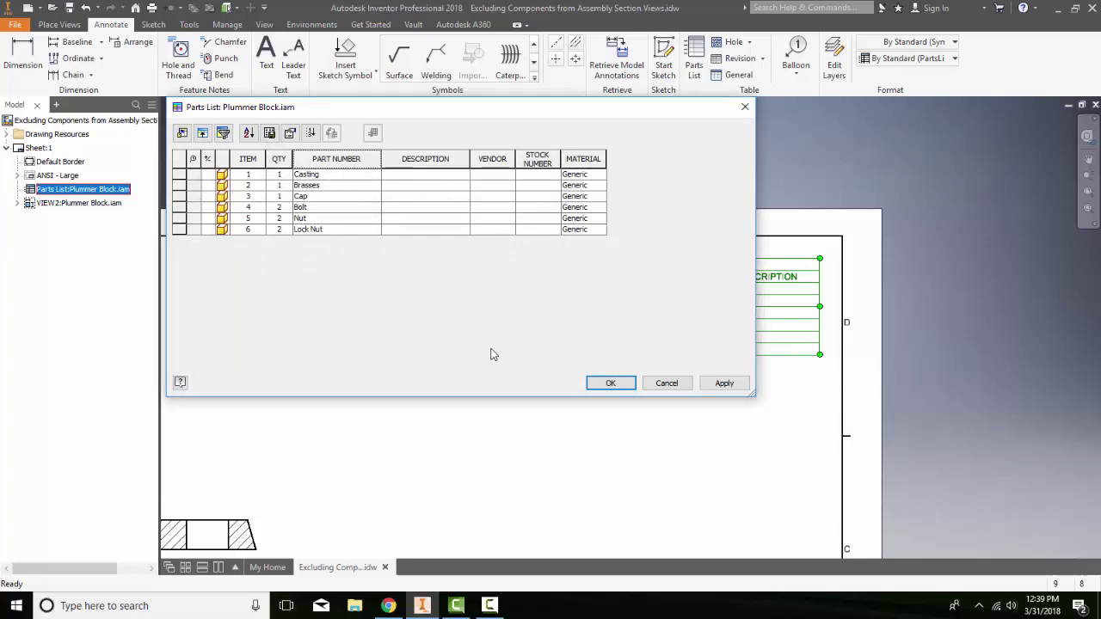
pyautogui.click(661, 386)
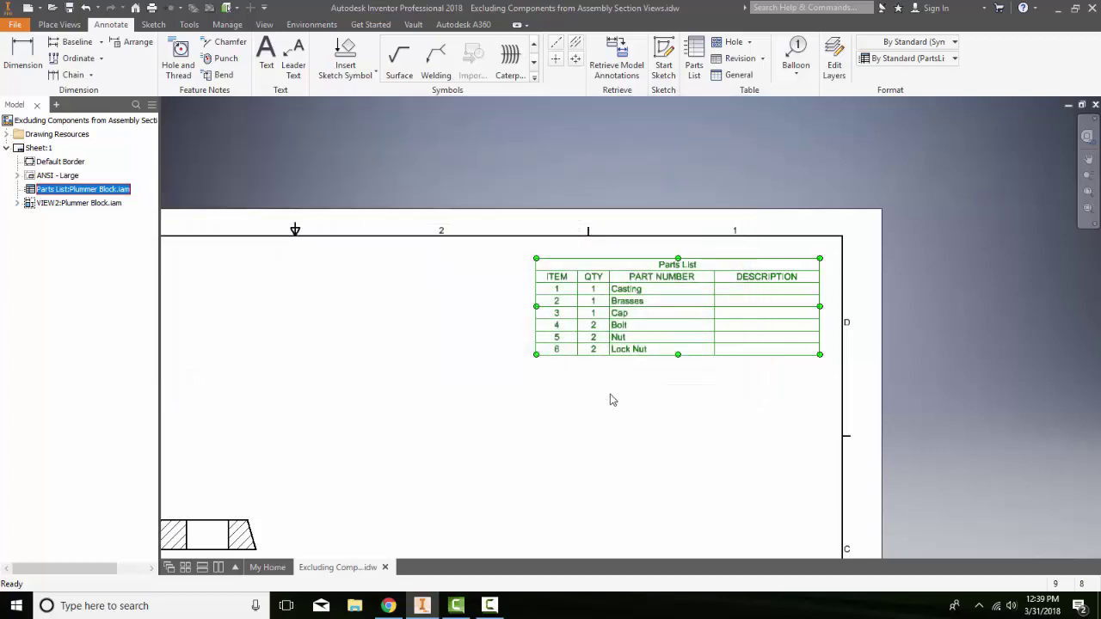
pyautogui.click(613, 400)
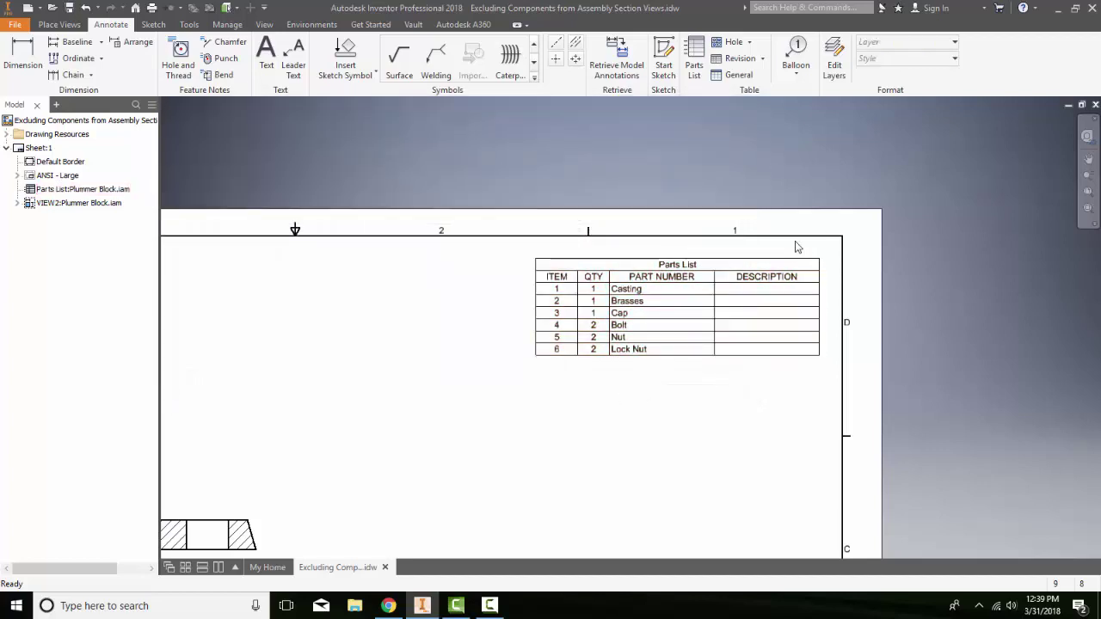
pyautogui.doubleClick(792, 268)
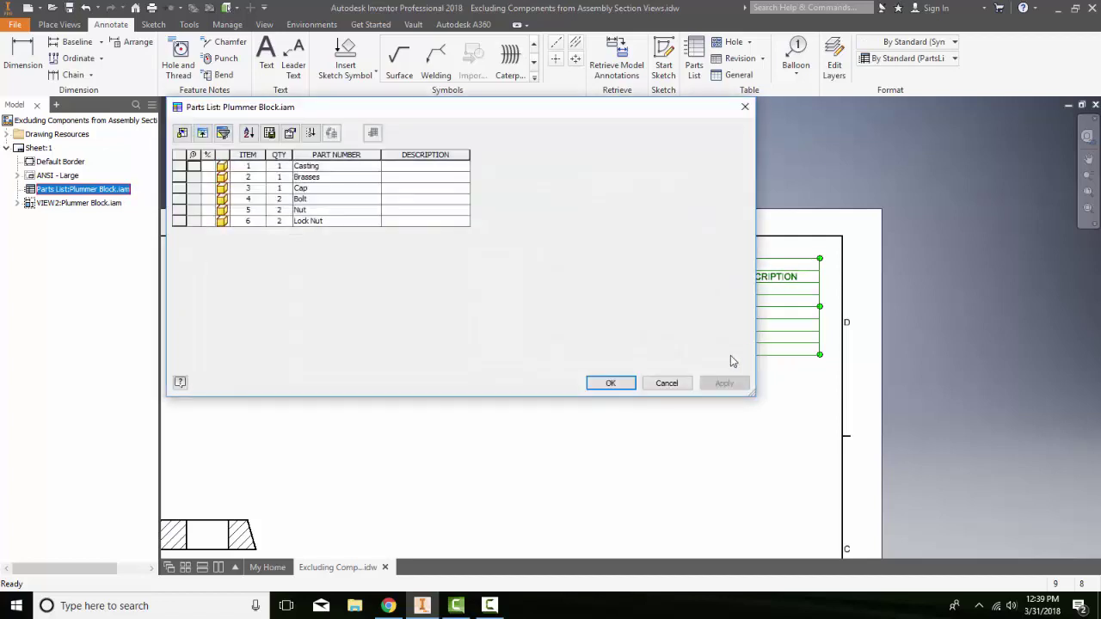
pyautogui.click(666, 384)
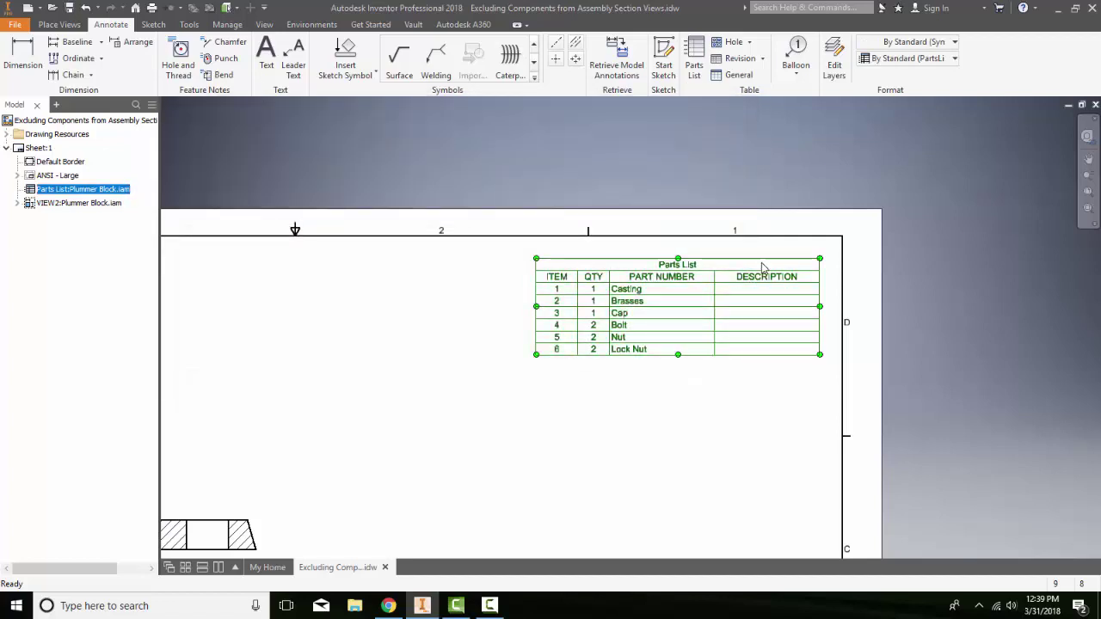
# Reopen the editor via right-click Edit Parts List and cancel, leaving the six-item table on the sheet
pyautogui.rightClick(762, 263)
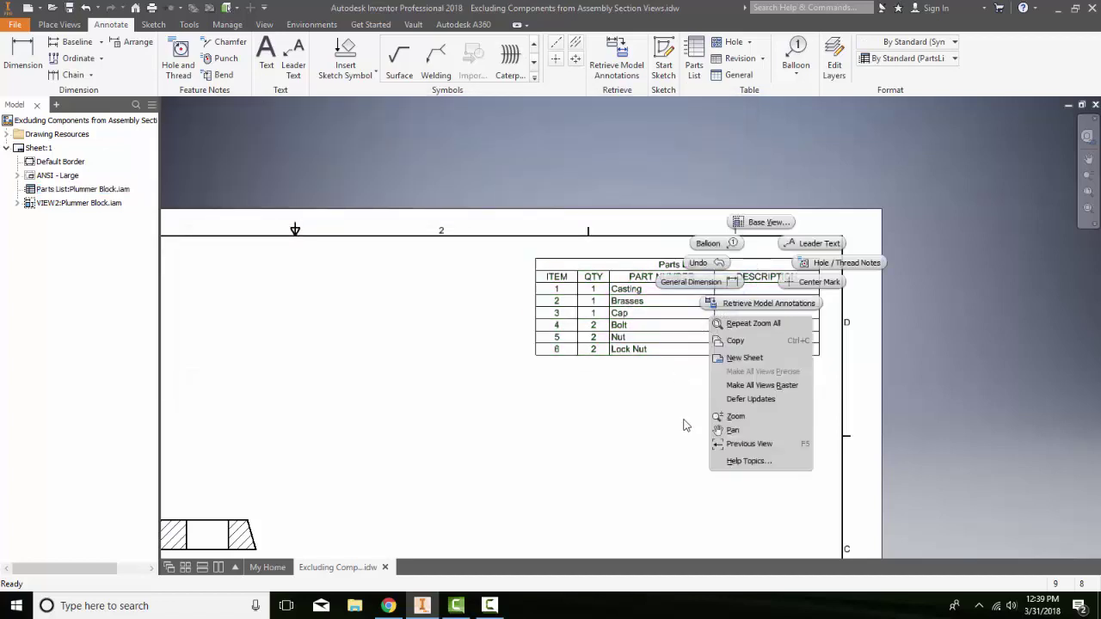
pyautogui.click(685, 354)
pyautogui.rightClick(686, 356)
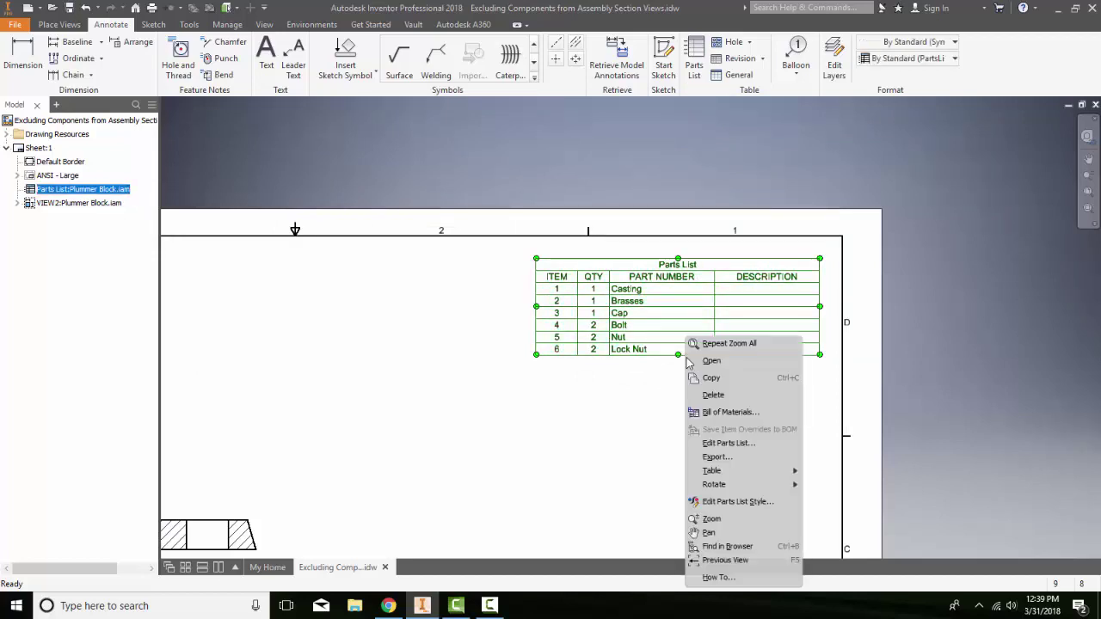
pyautogui.click(728, 444)
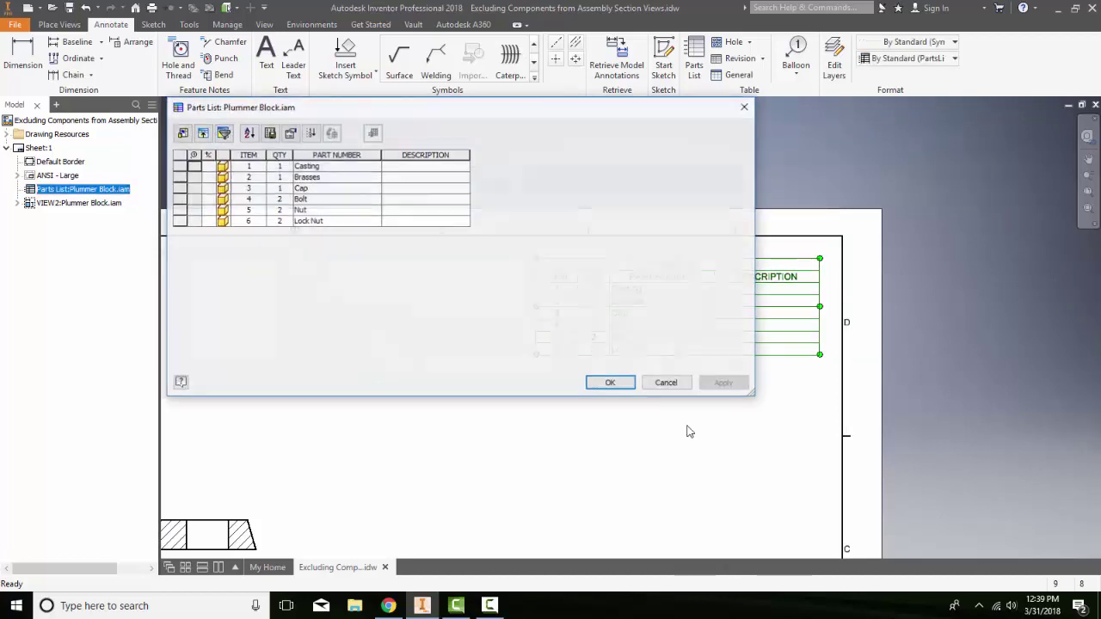
pyautogui.click(673, 385)
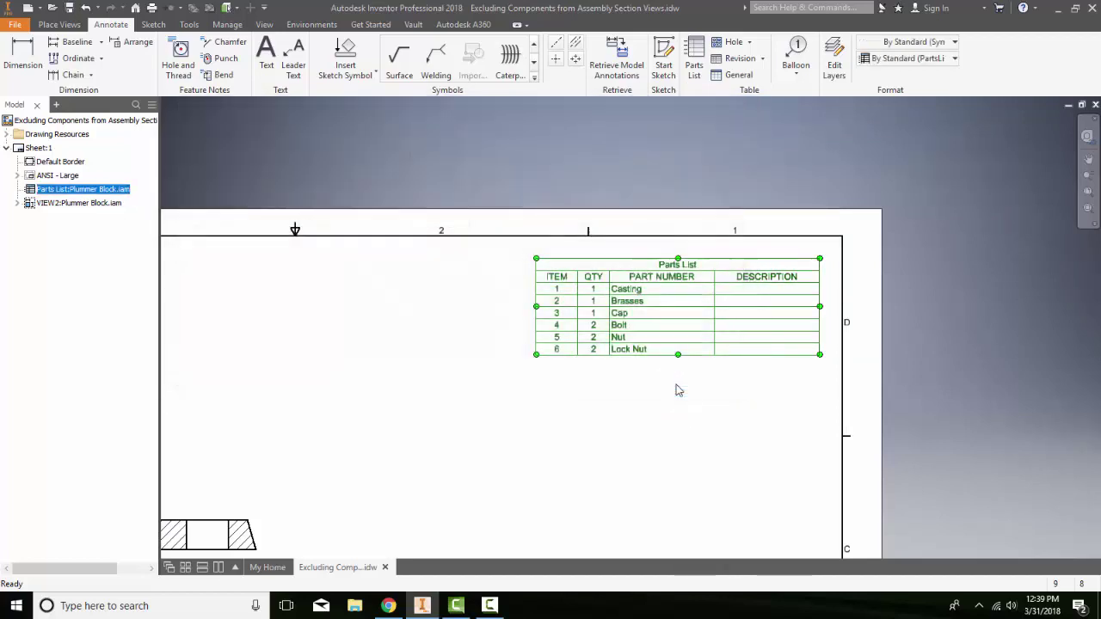